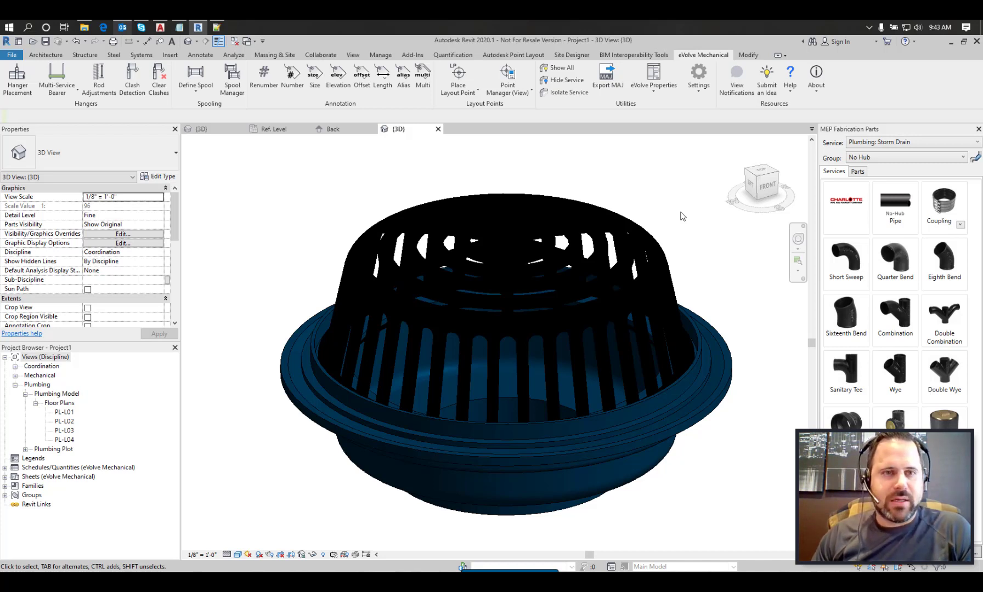
Start placing an eVolve layout point, cancel it, then check and close the view's point list
click(464, 73)
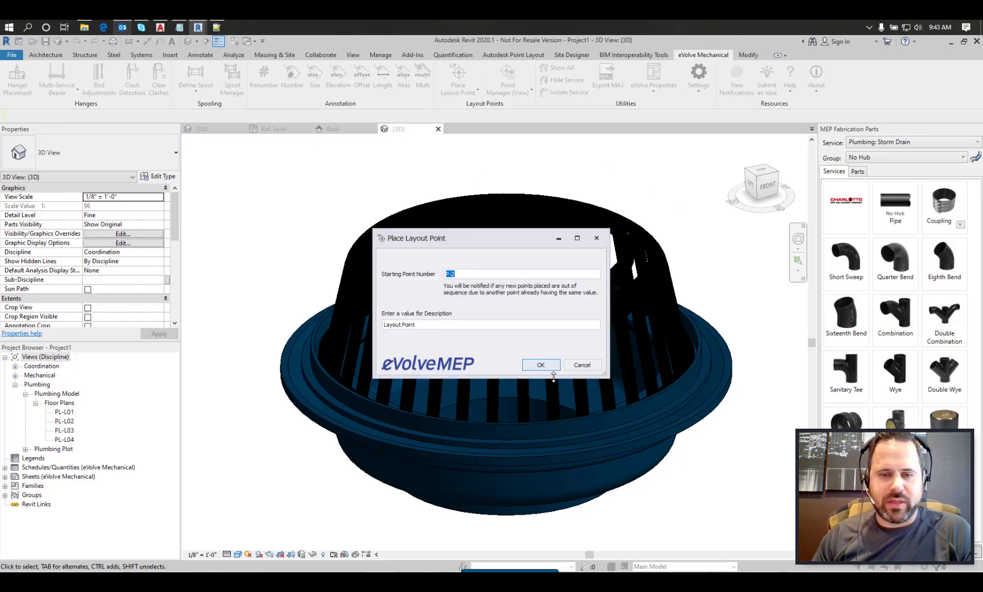
key(Return)
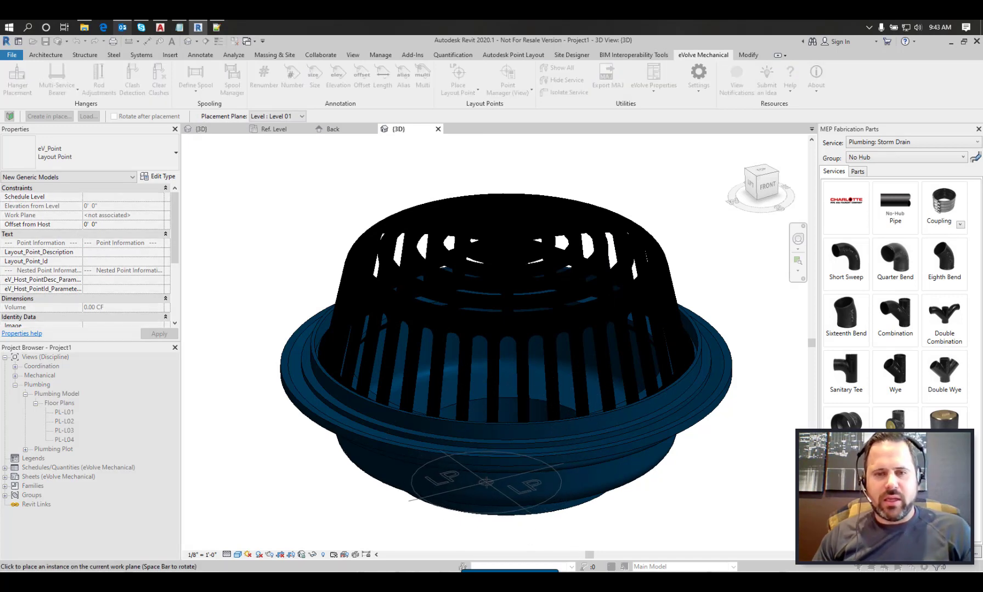
key(Escape)
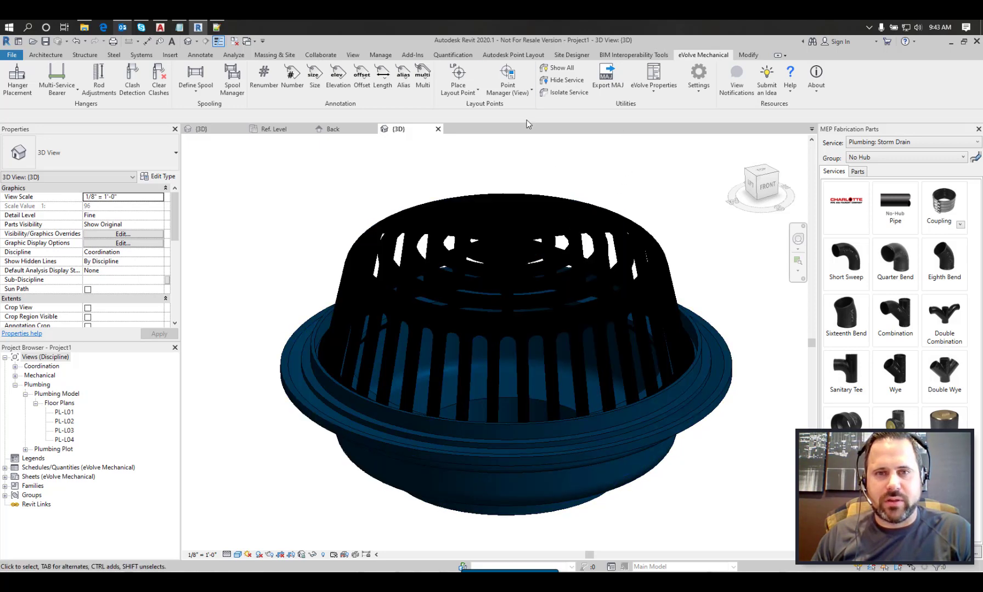
click(503, 73)
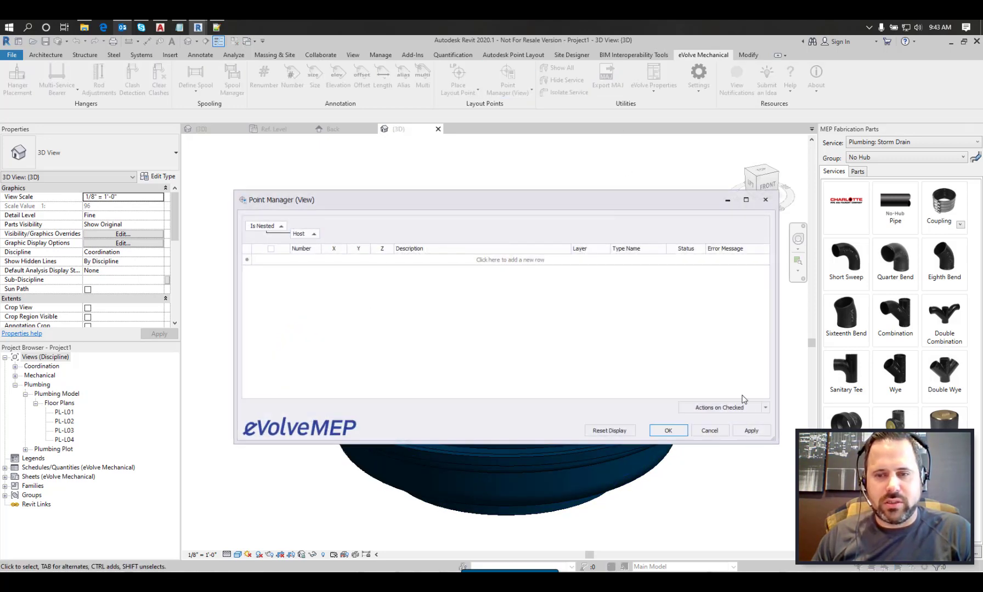
click(709, 431)
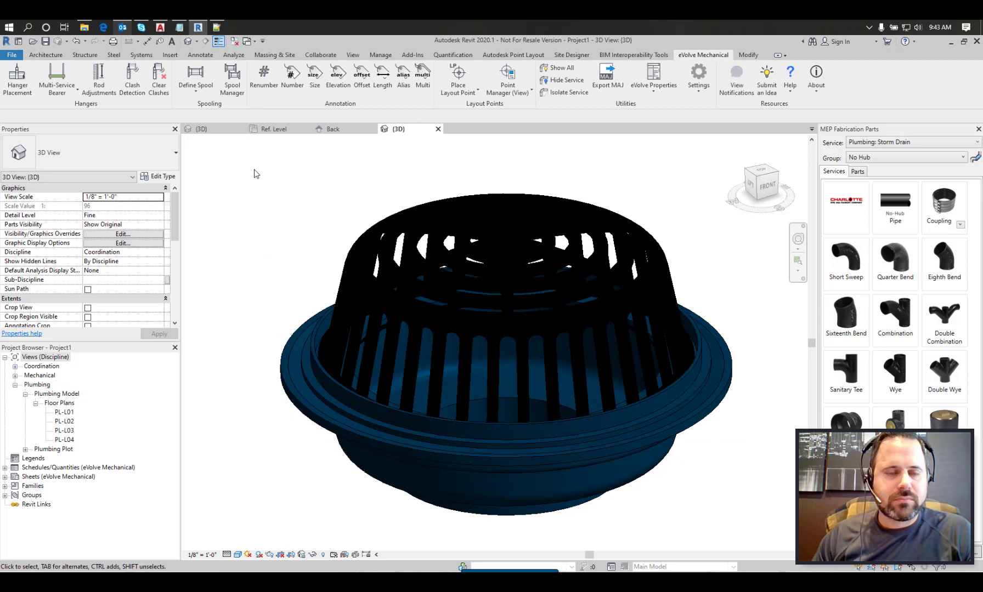
Open the roof drain family for editing and load eV_Point.rfa into it
double_click(373, 272)
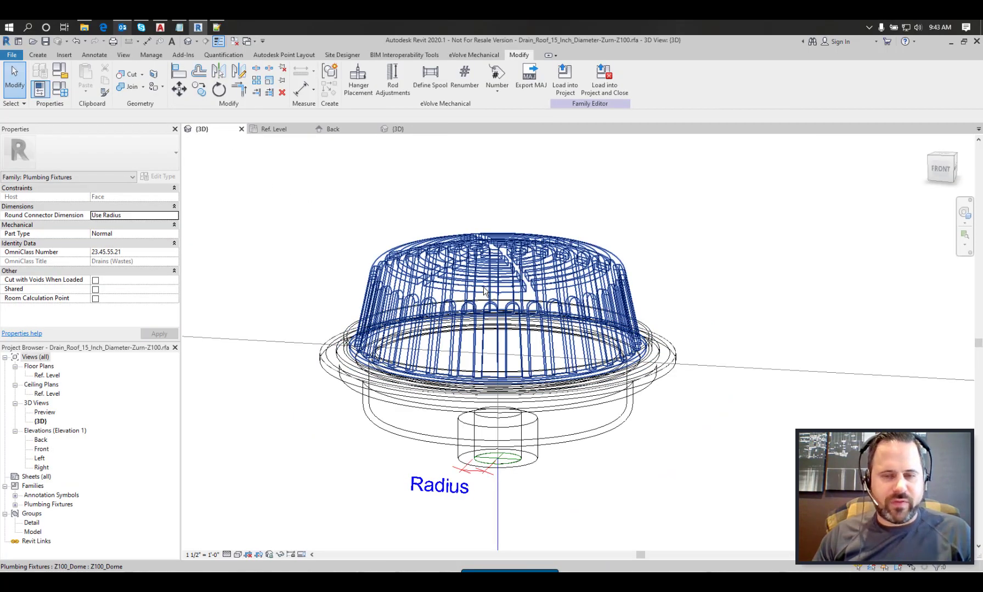
shift+middle_drag(525, 310, 491, 362)
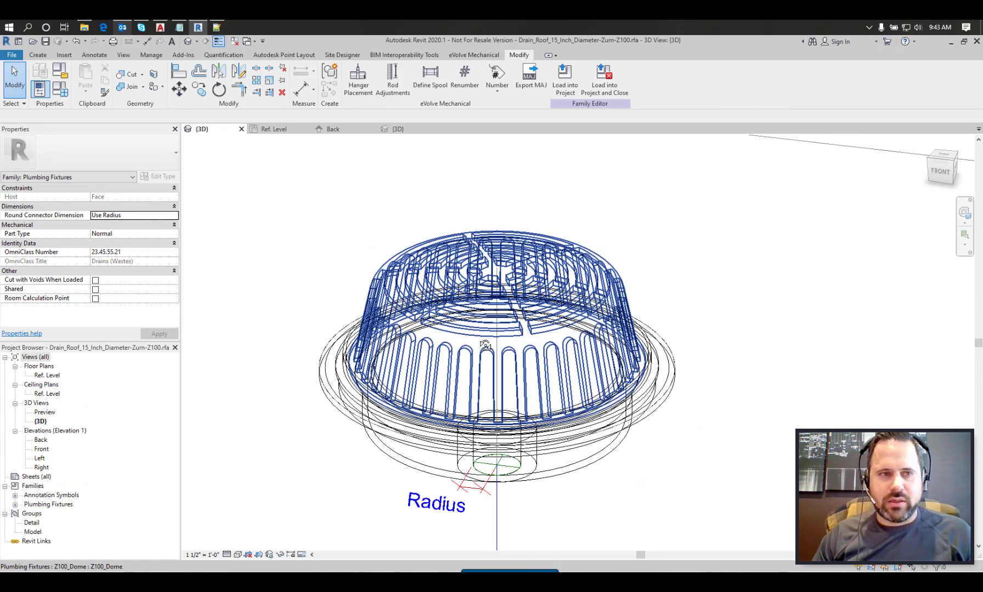
click(65, 55)
click(433, 82)
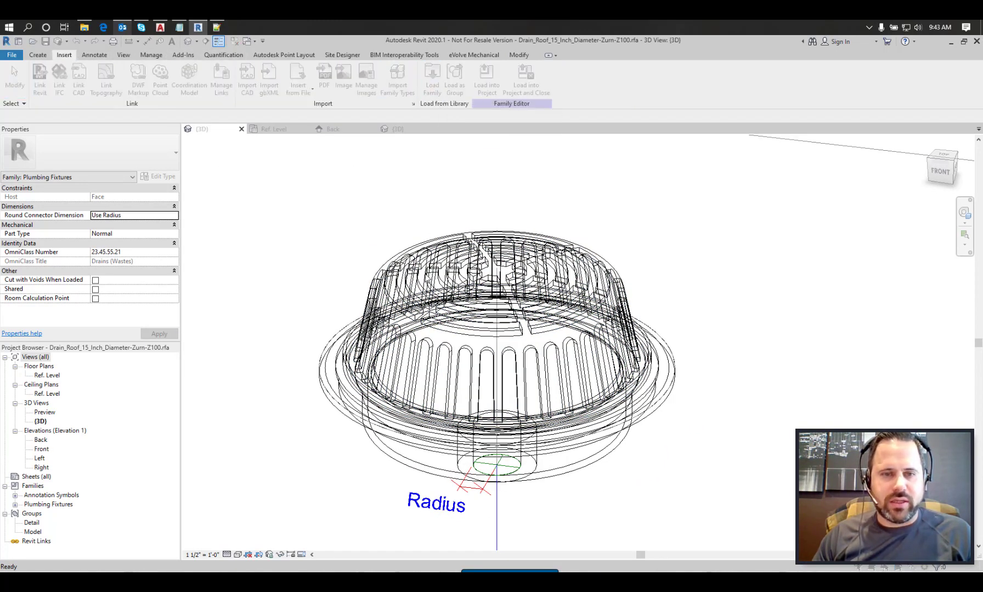
click(409, 287)
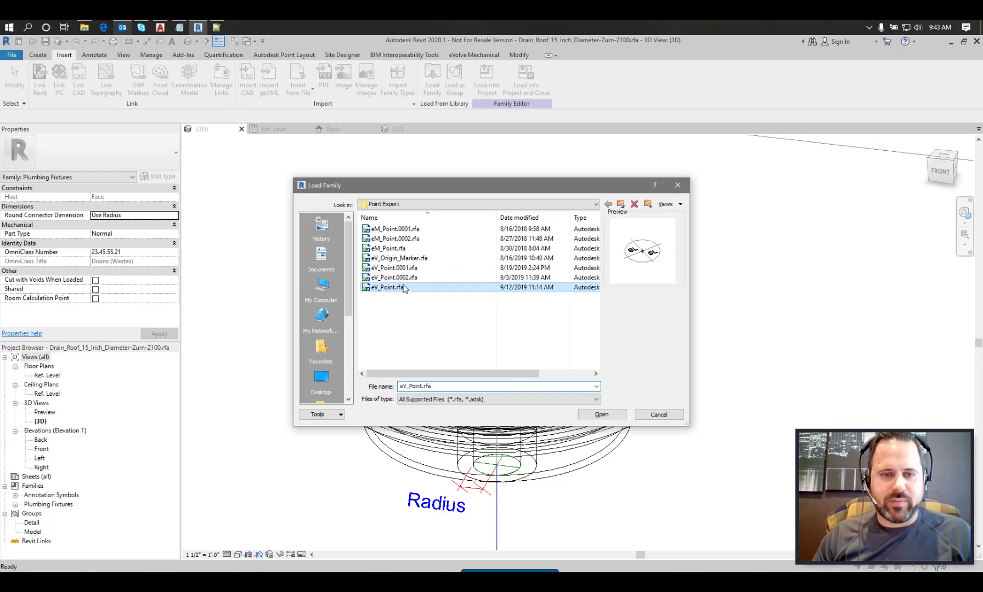
click(608, 415)
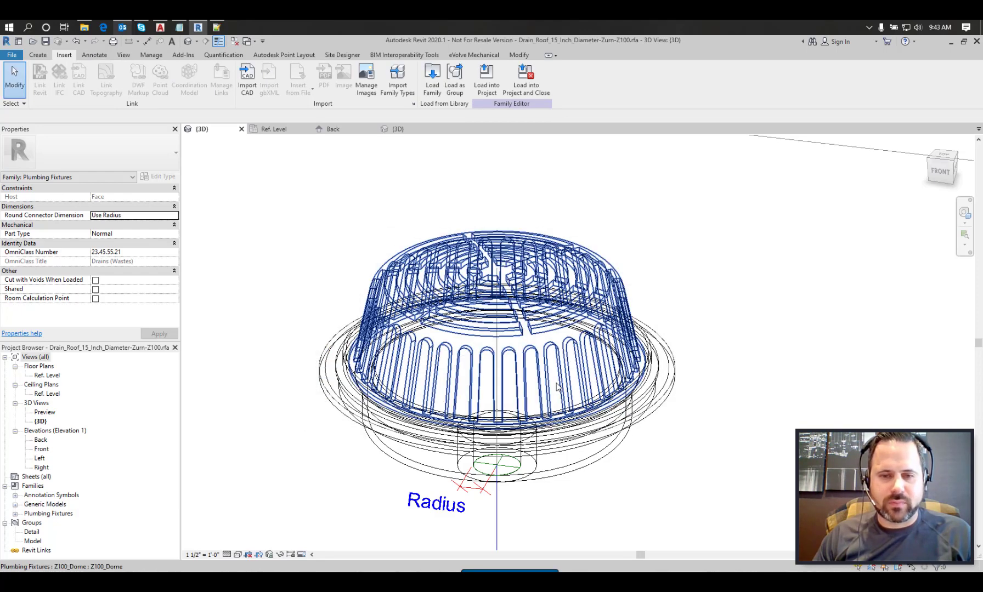
Expand Generic Models > eV_Point in the Project Browser to show its point types
middle_drag(553, 498, 579, 369)
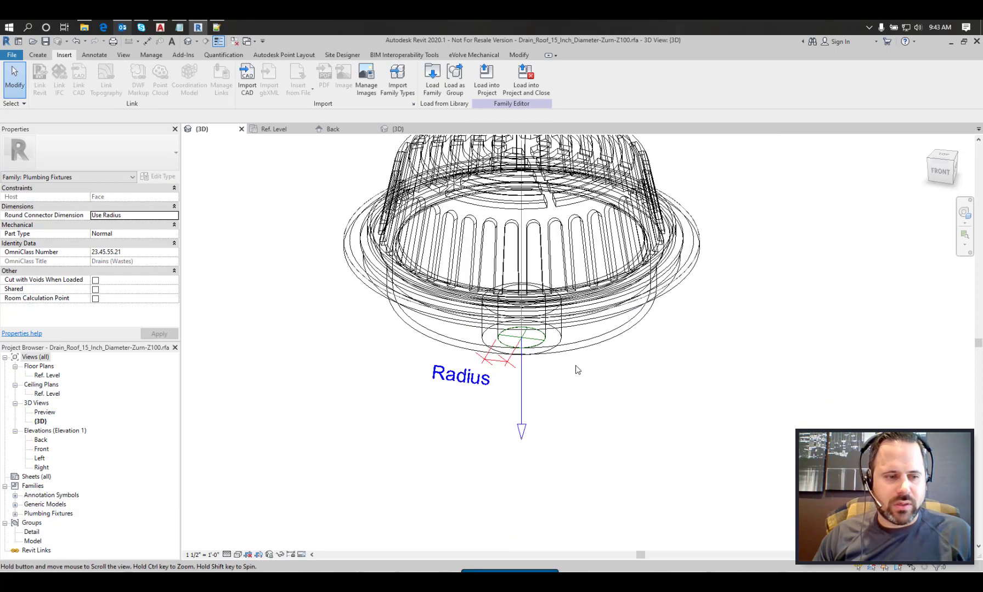
click(15, 504)
click(44, 513)
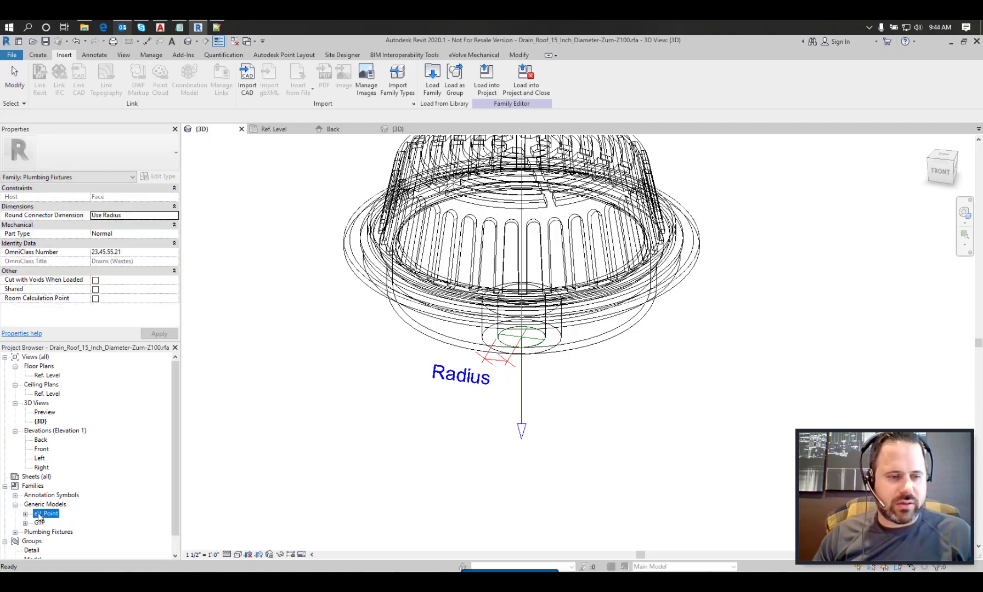
click(25, 514)
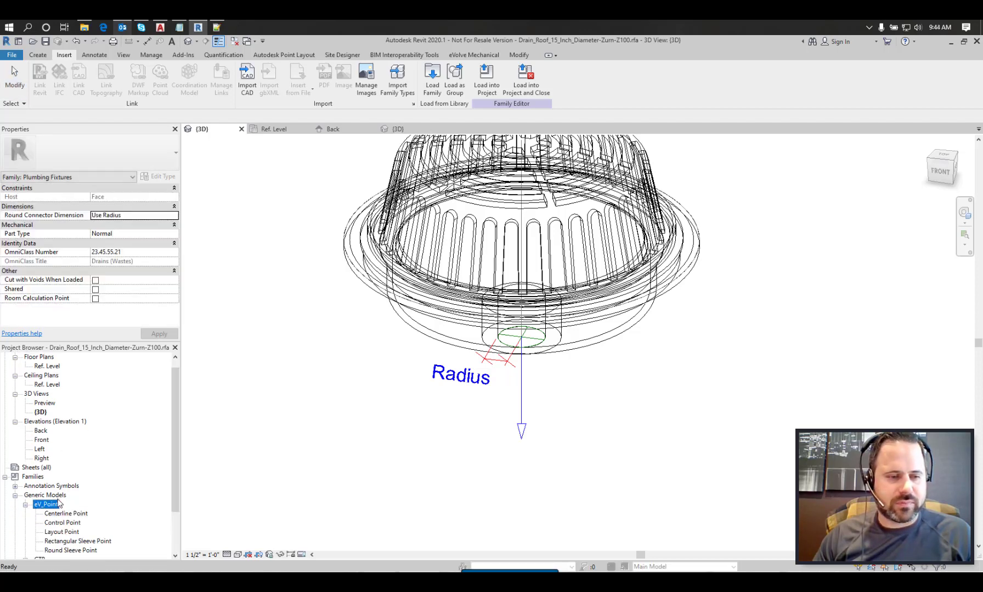
scroll(60, 503, down, 1)
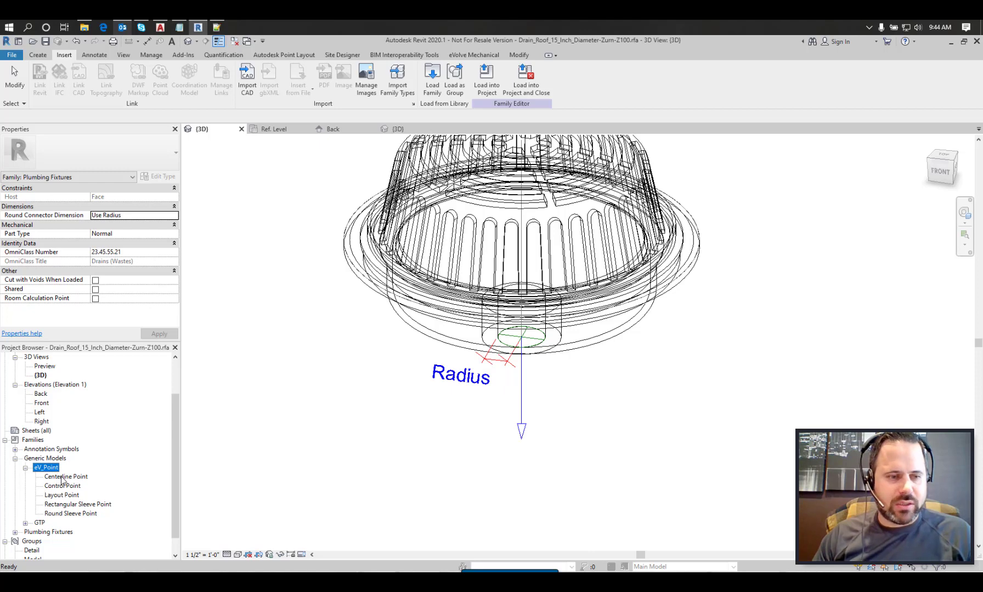
Set the work plane to the drain connector's circular face
click(38, 55)
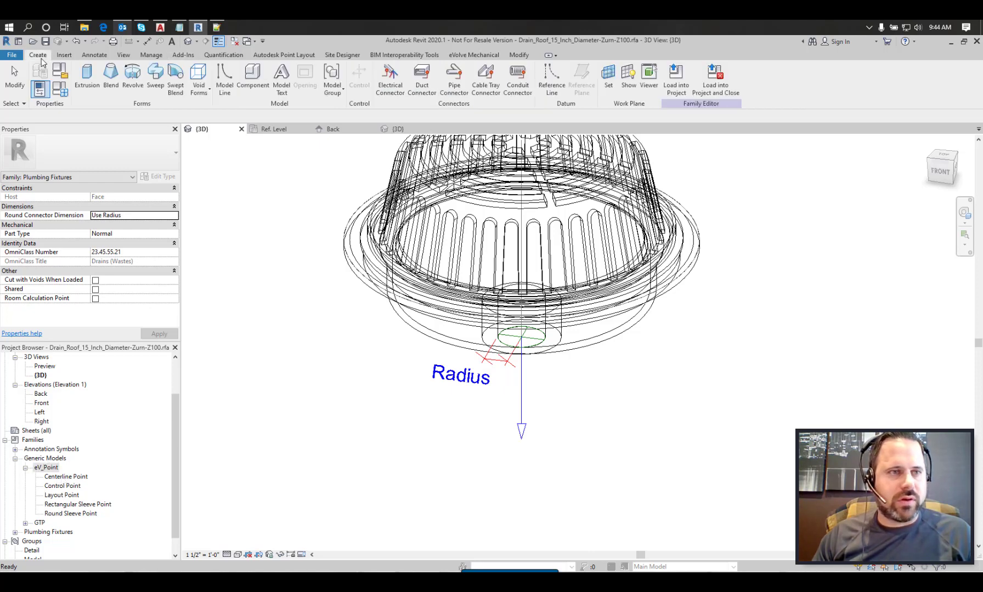
click(608, 81)
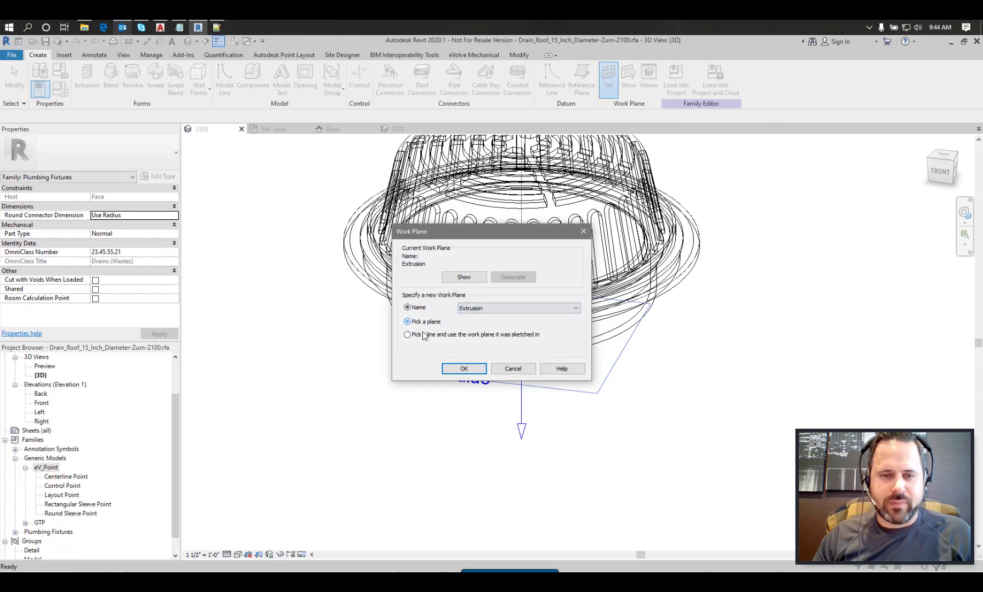
click(464, 368)
scroll(585, 351, up, 5)
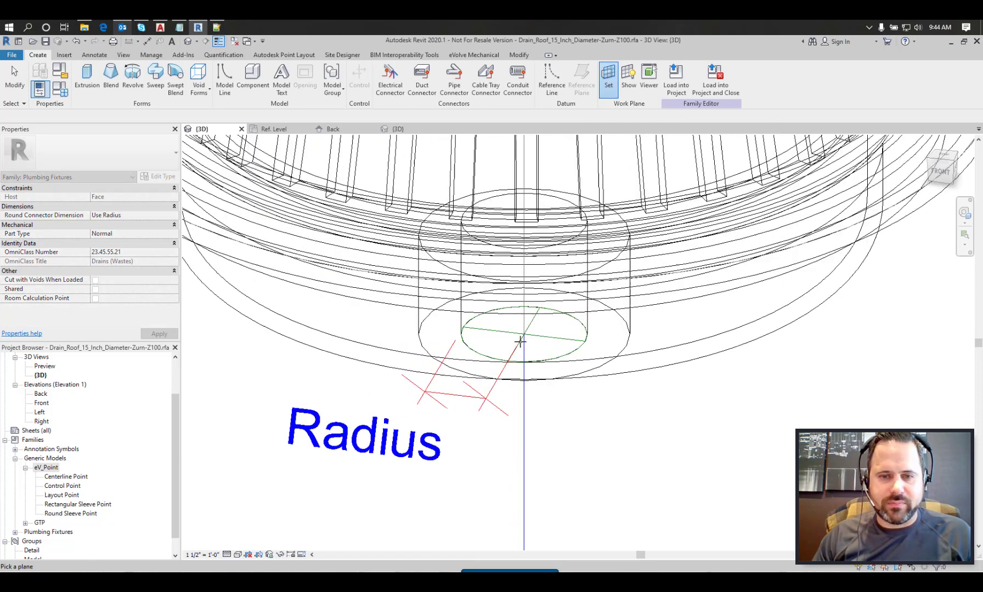
click(583, 349)
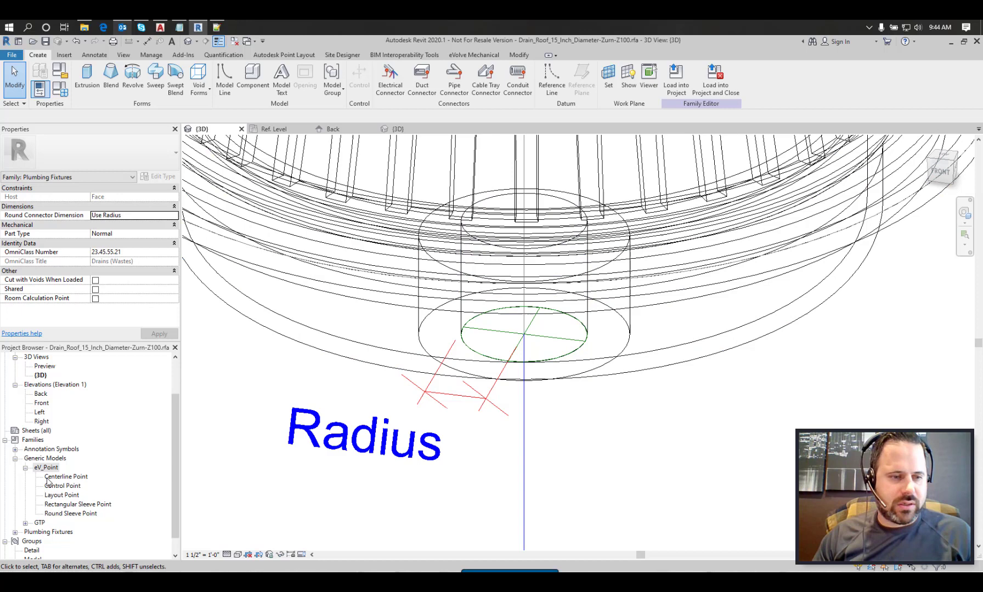
Place a Layout Point on the work plane at the connector circle's centre
drag(62, 495, 527, 329)
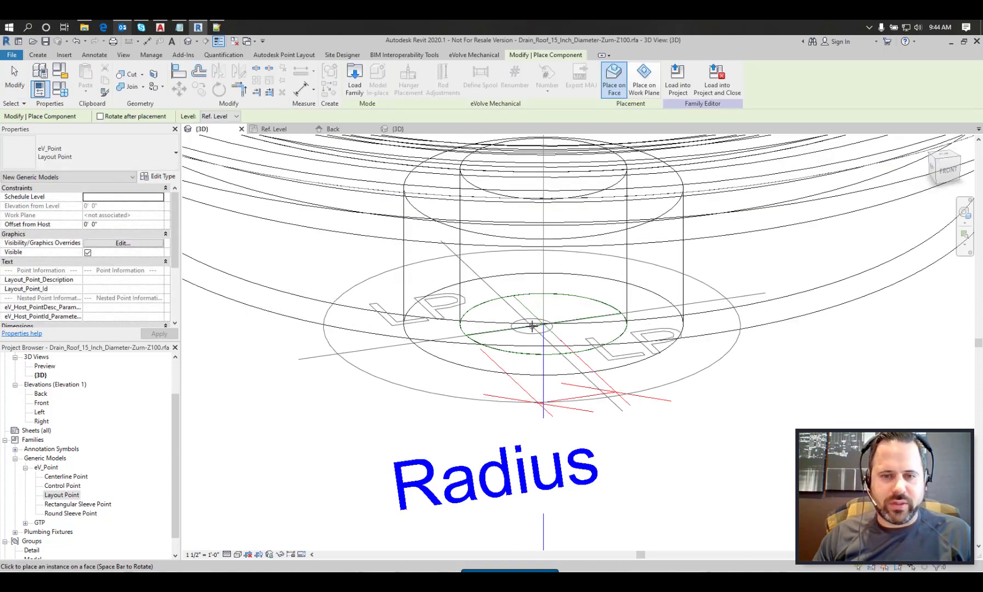
click(644, 79)
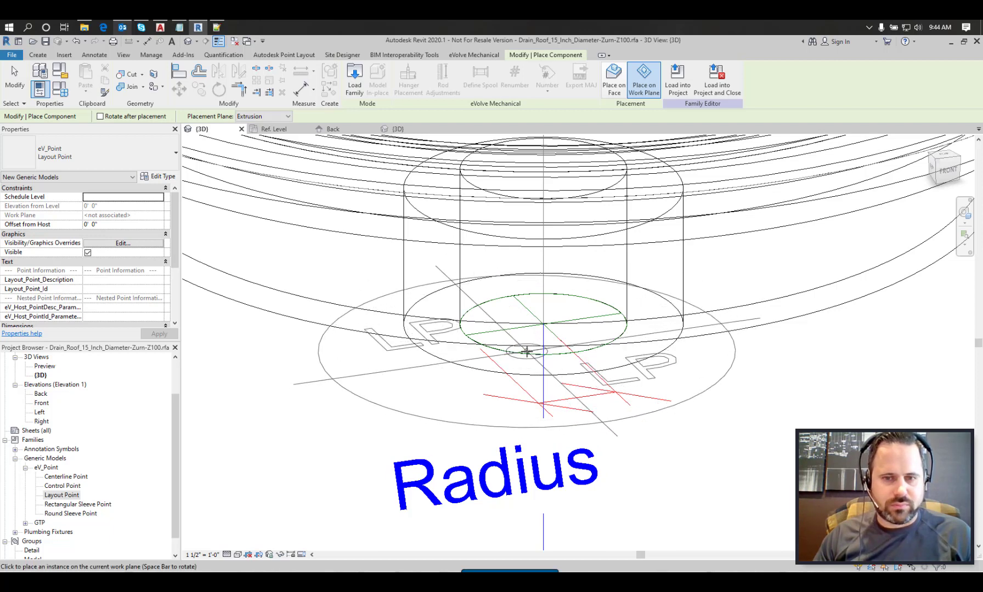
click(526, 355)
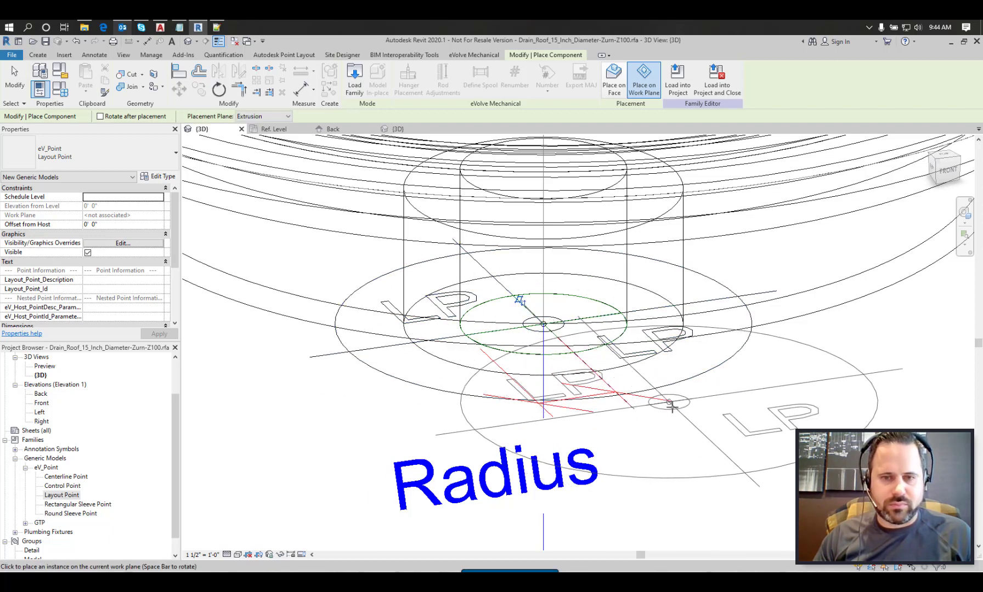
key(Escape)
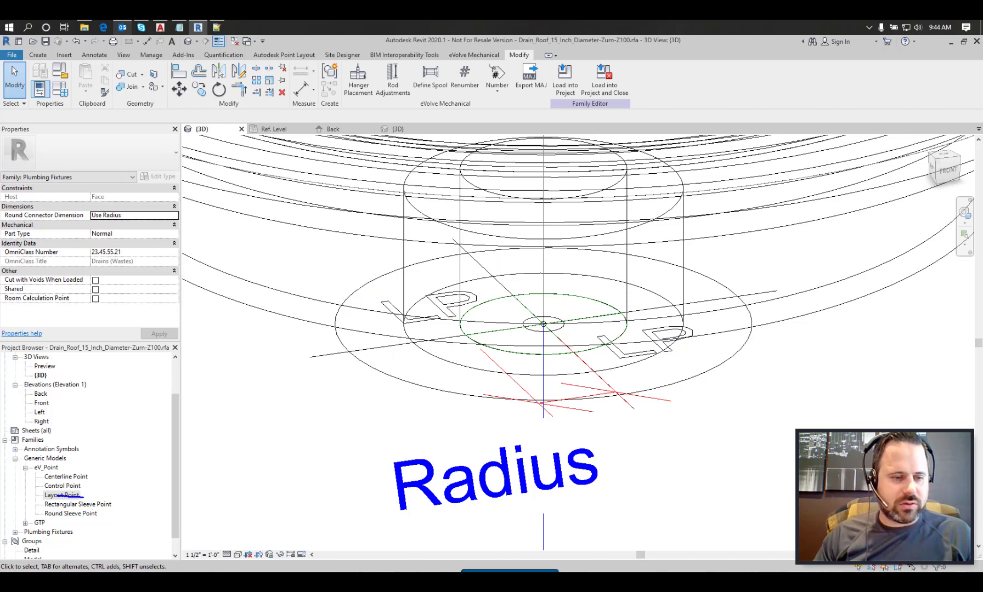
Change the placed Layout Point to a Rectangular Sleeve Point and reselect it
drag(31, 516, 113, 515)
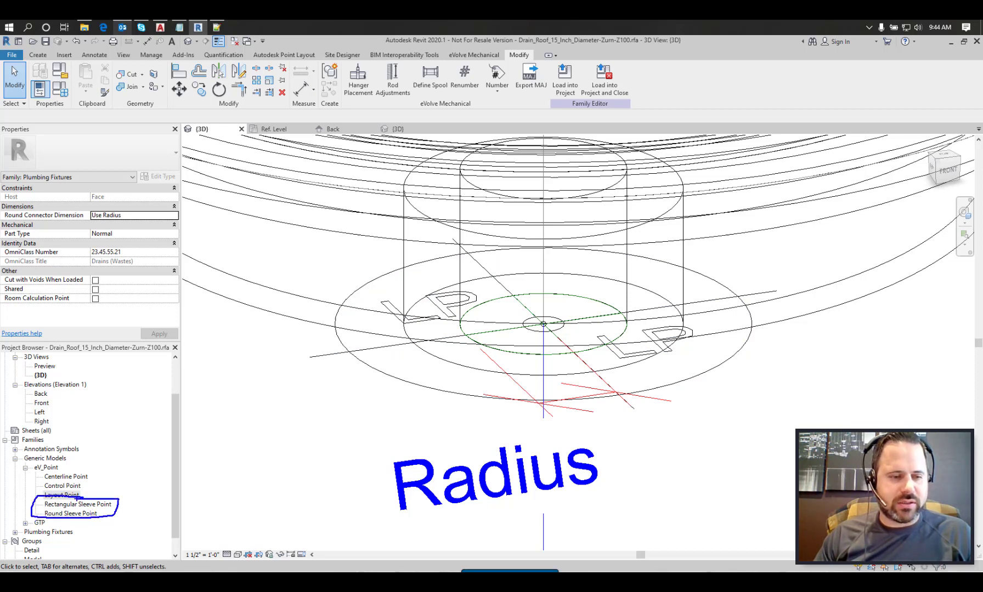
click(407, 381)
click(145, 154)
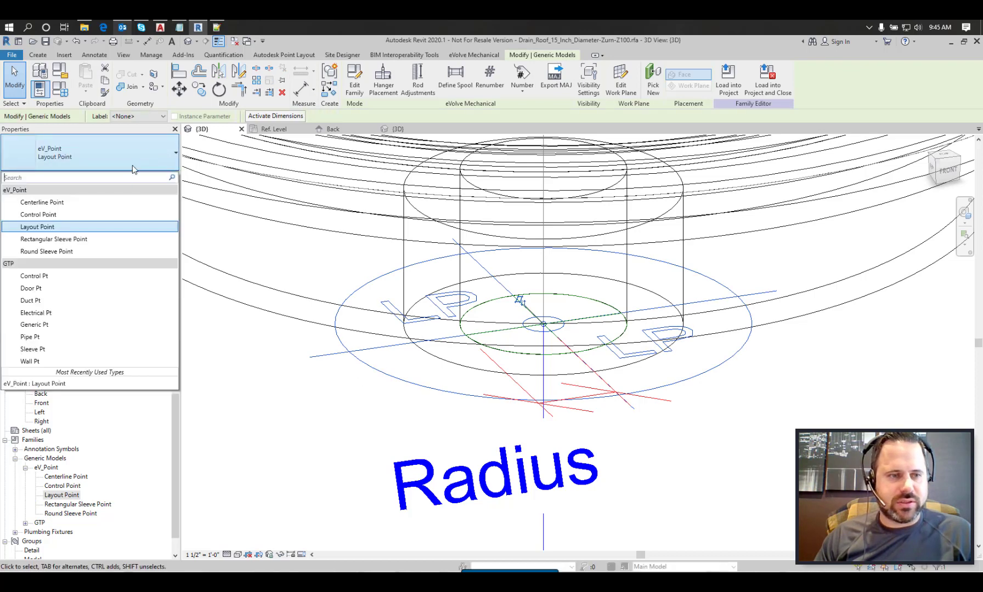
click(107, 239)
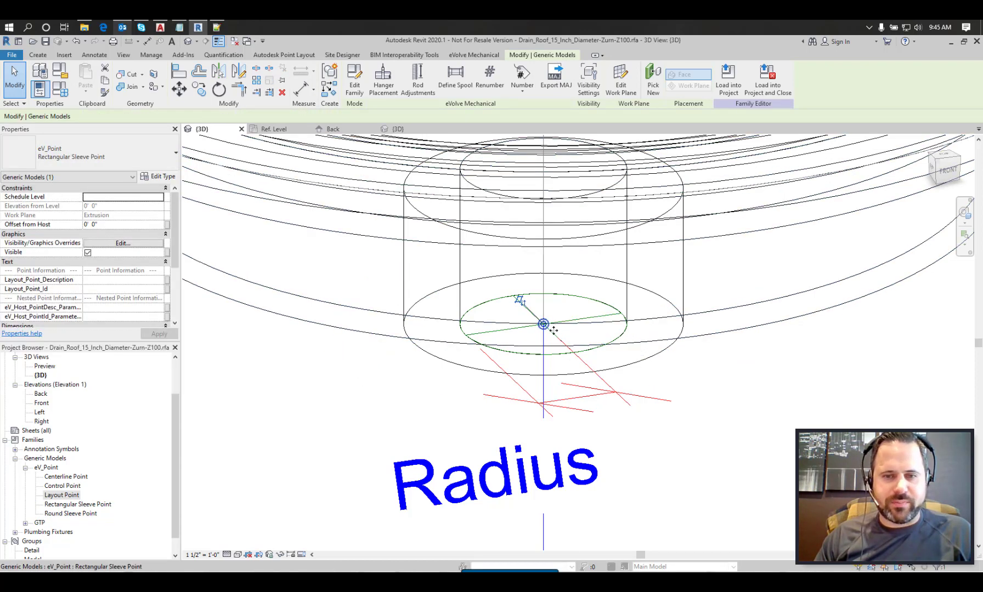
click(470, 365)
shift+middle_drag(469, 365, 598, 362)
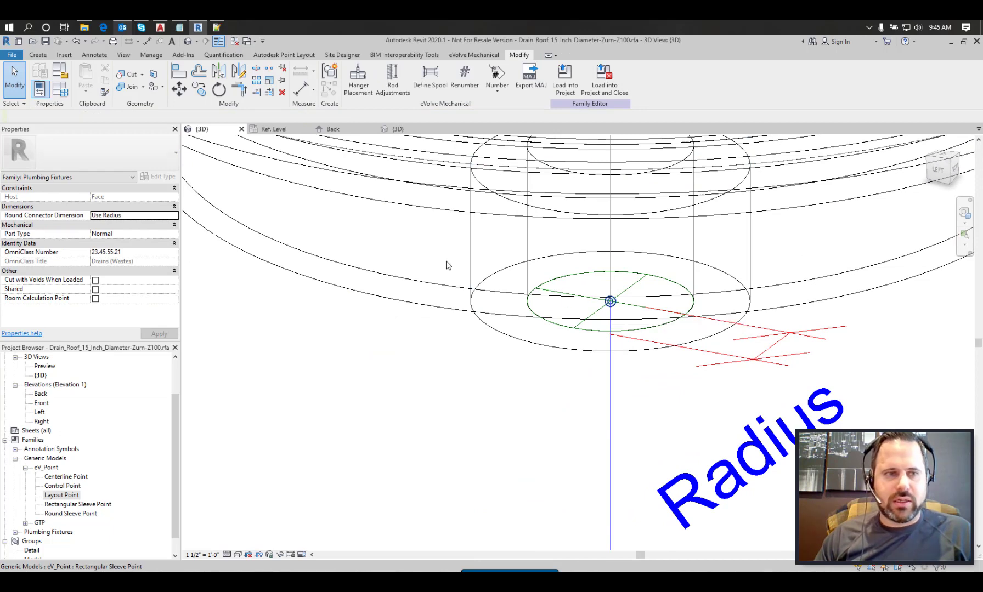
click(610, 302)
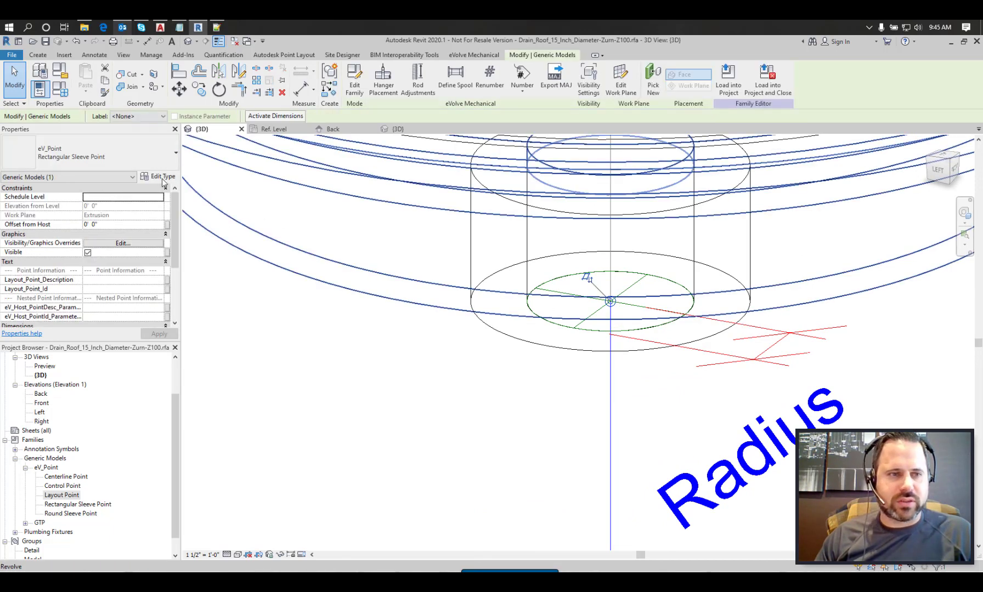
Duplicate the Rectangular Sleeve Point type as 'Roof Drain' and accept Type Properties
click(161, 177)
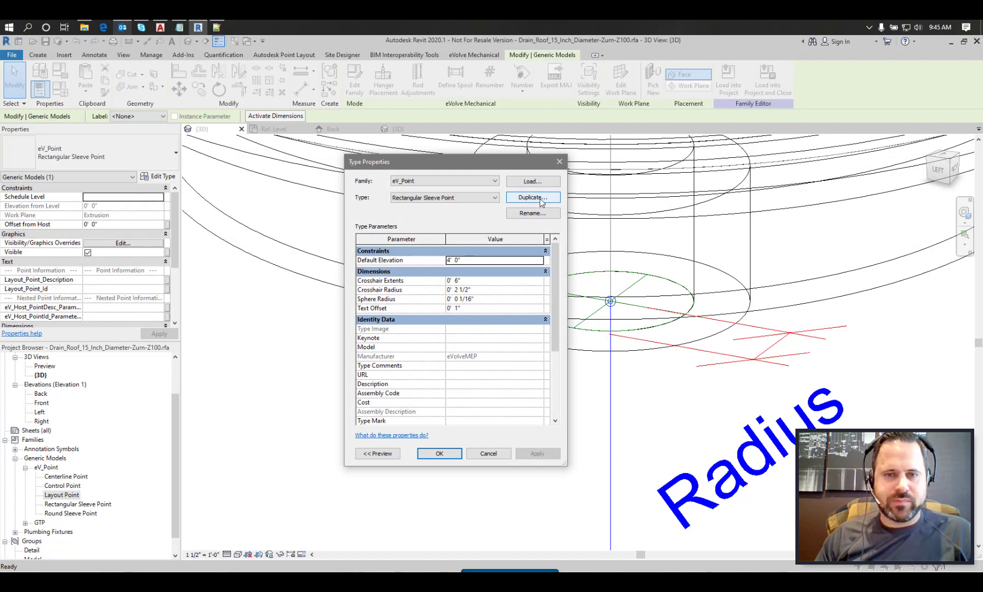
click(539, 199)
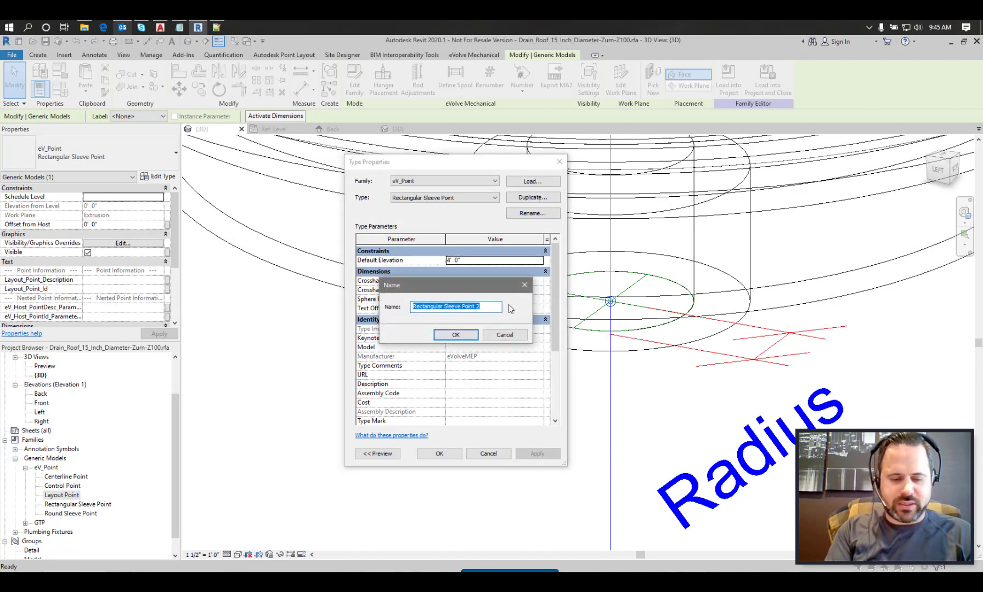
text(Roof Drain)
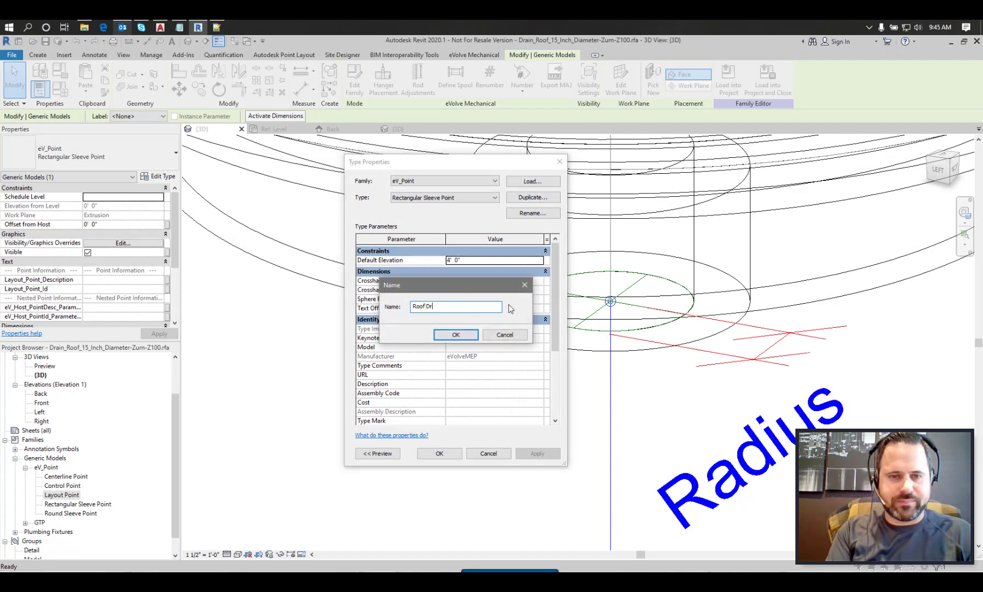
key(Return)
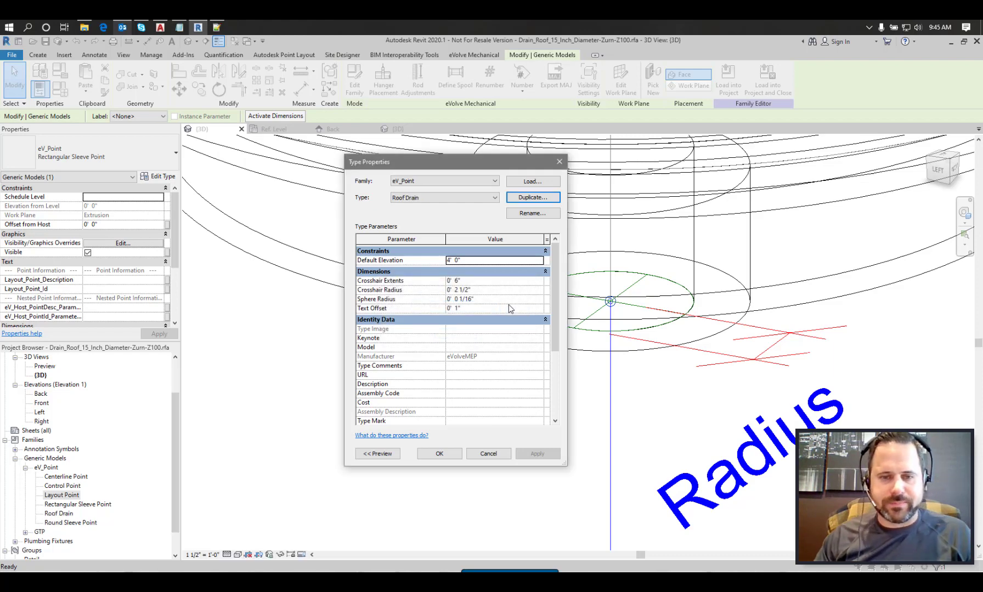
click(440, 453)
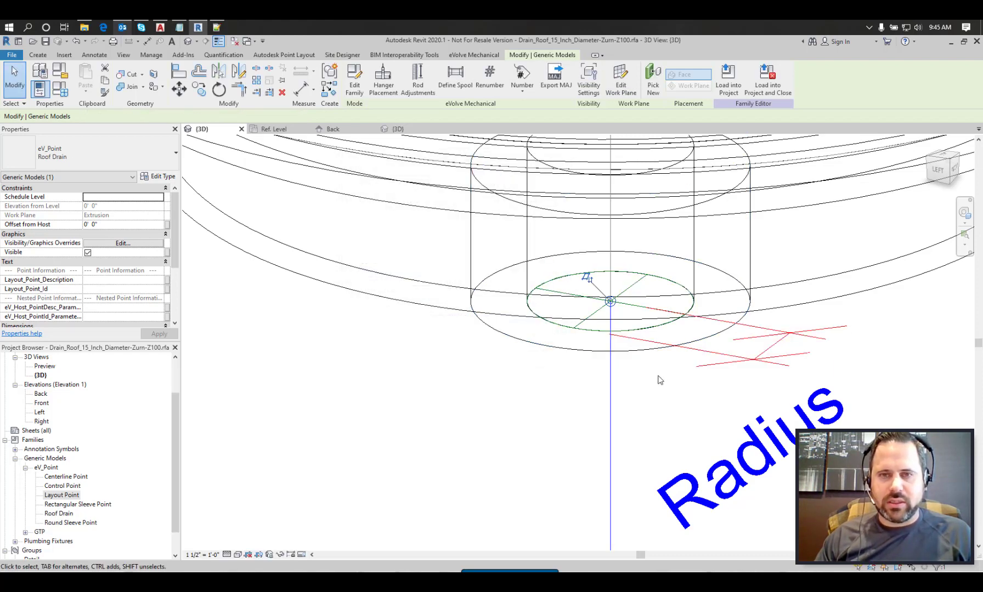
In Family Types, switch the drain to 4 Inch NH Outlet, then to 3 Inch IP Outlet
shift+middle_drag(656, 379, 254, 285)
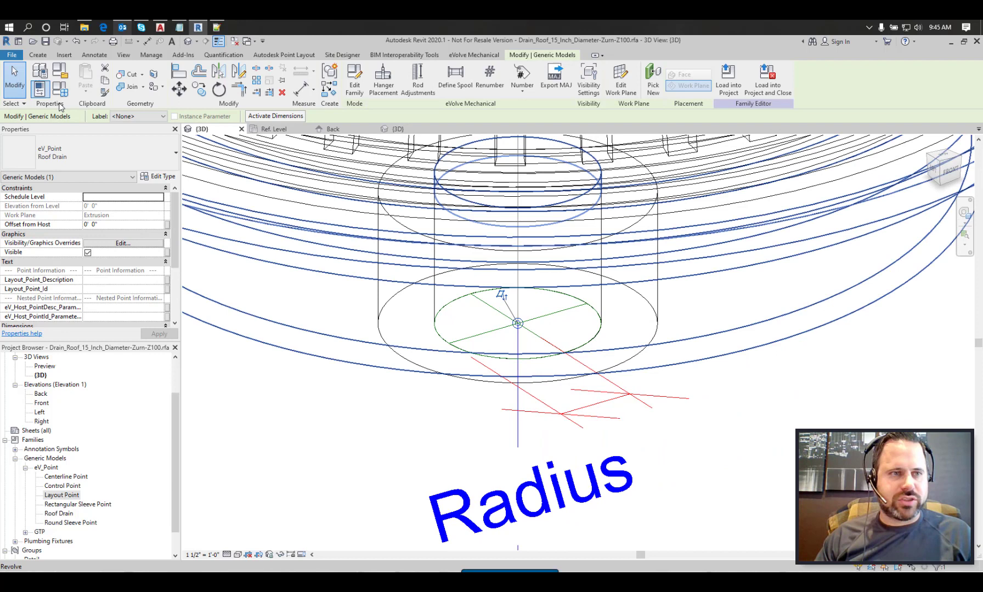
click(60, 90)
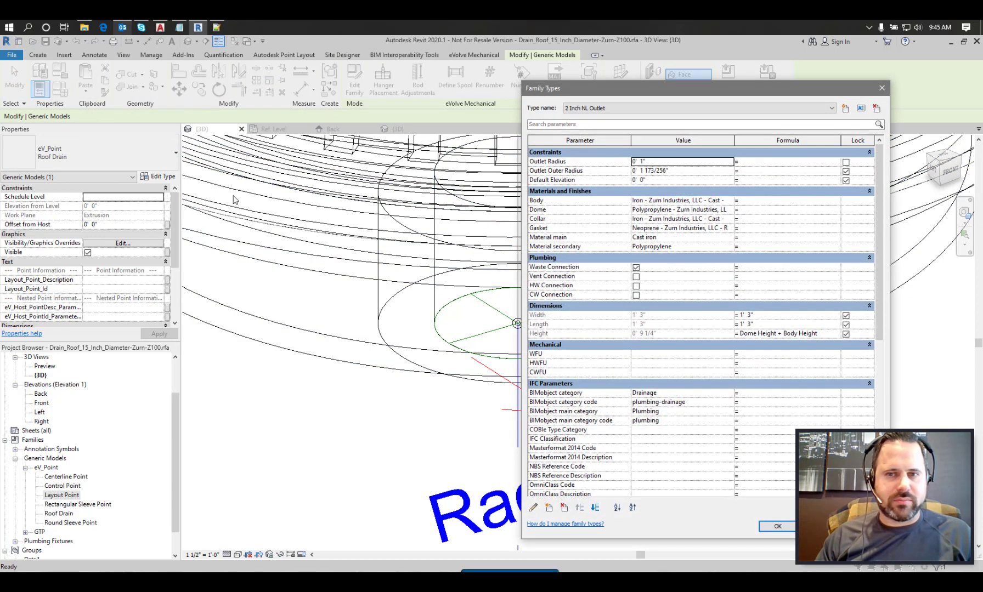
click(734, 109)
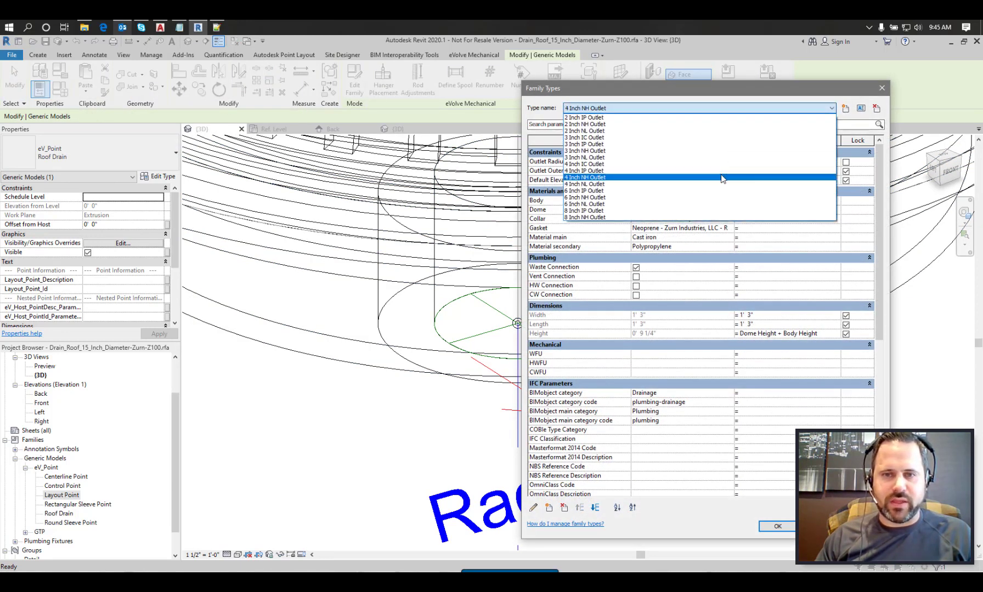
click(725, 177)
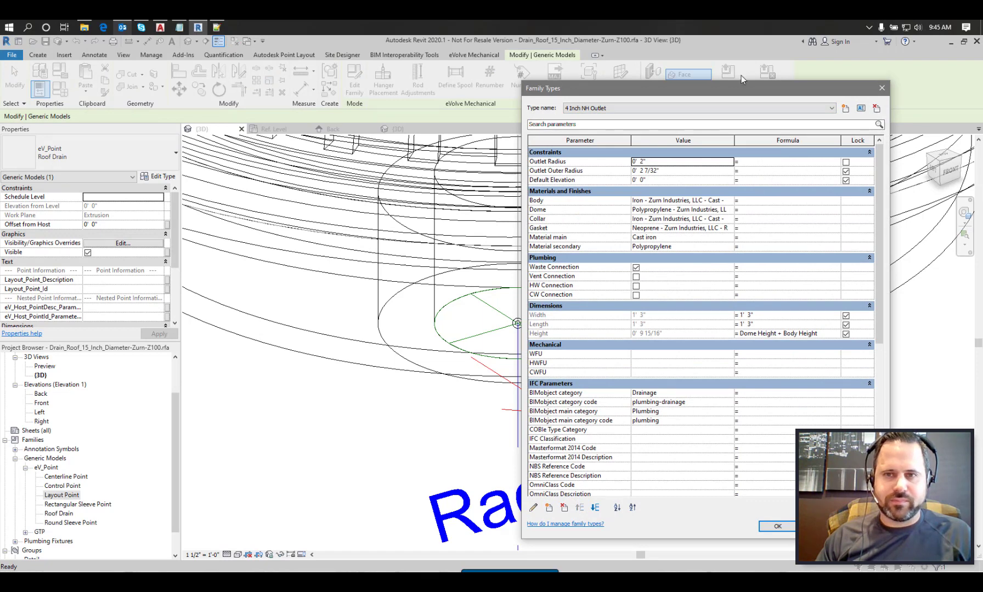
drag(743, 87, 791, 76)
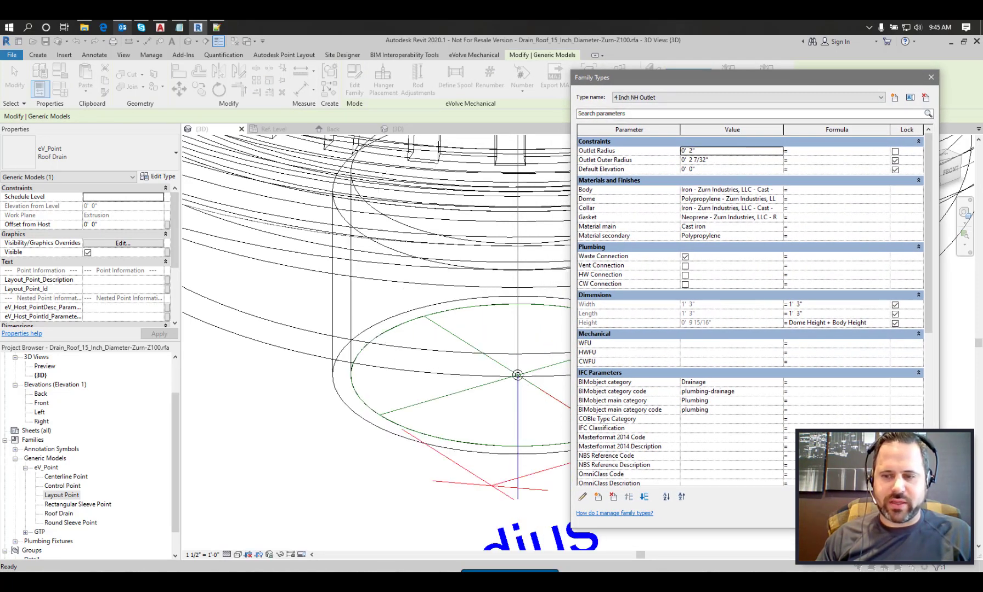
click(736, 97)
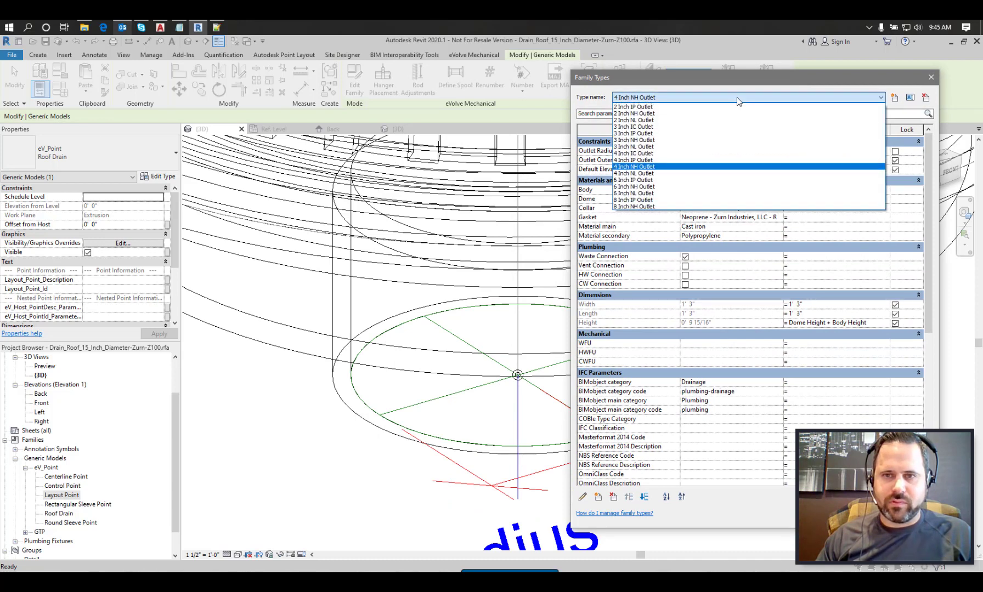
click(731, 137)
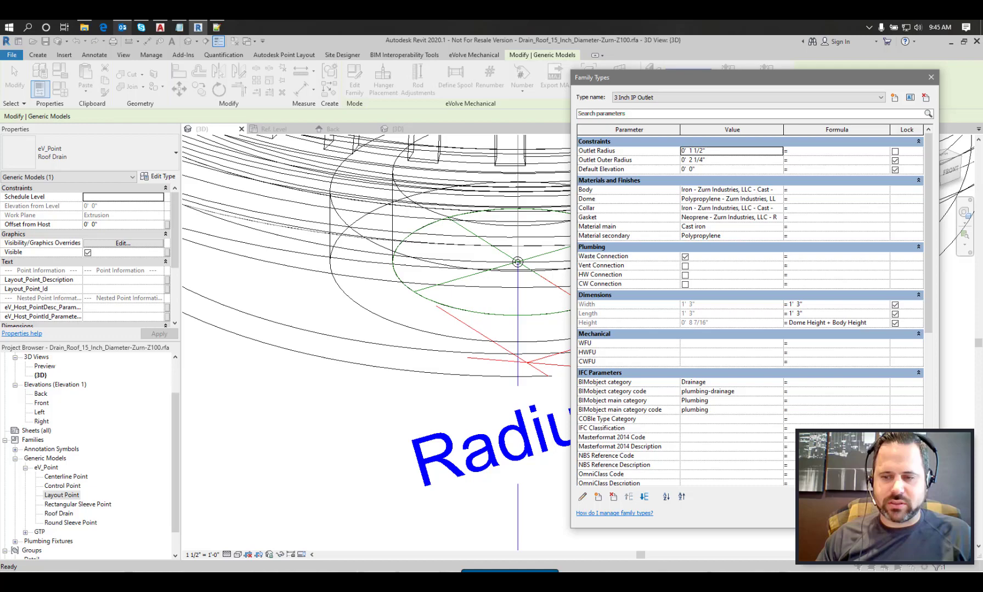
key(Return)
scroll(664, 395, up, 3)
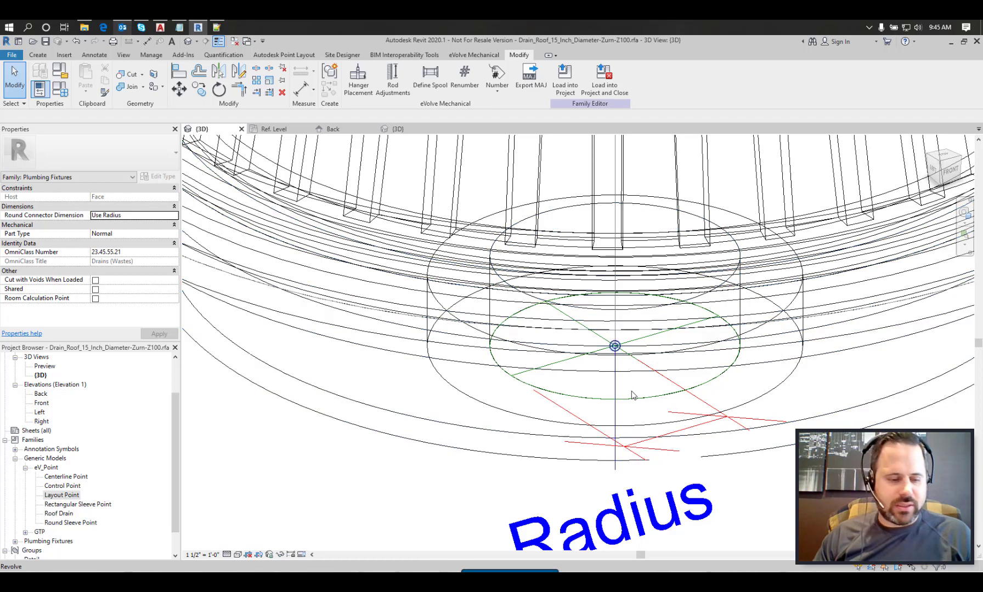
Select the nested Roof Drain point, review its Text parameters, then reopen Family Types
shift+middle_drag(623, 354, 490, 313)
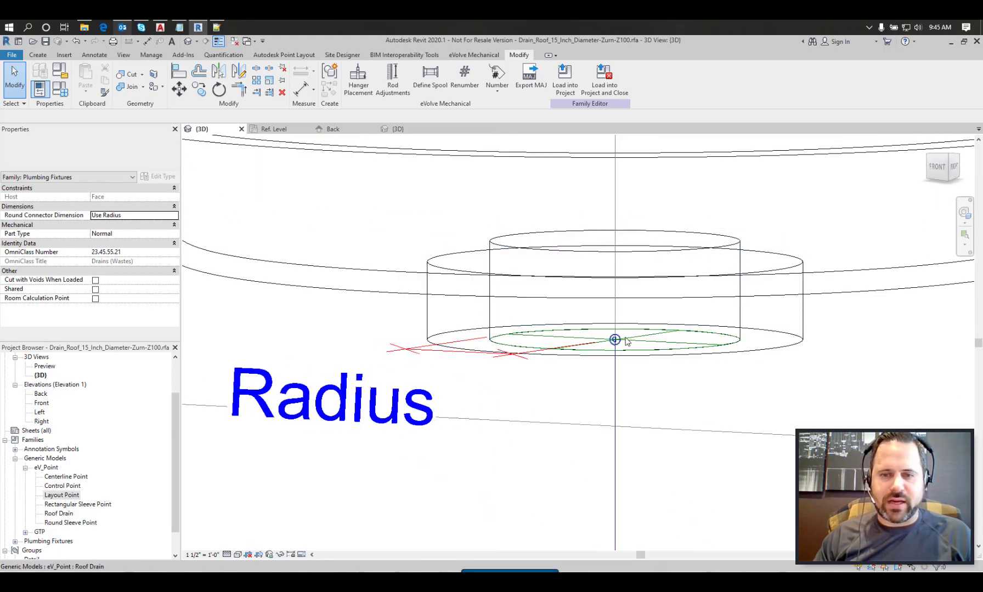
scroll(615, 340, up, 4)
click(613, 354)
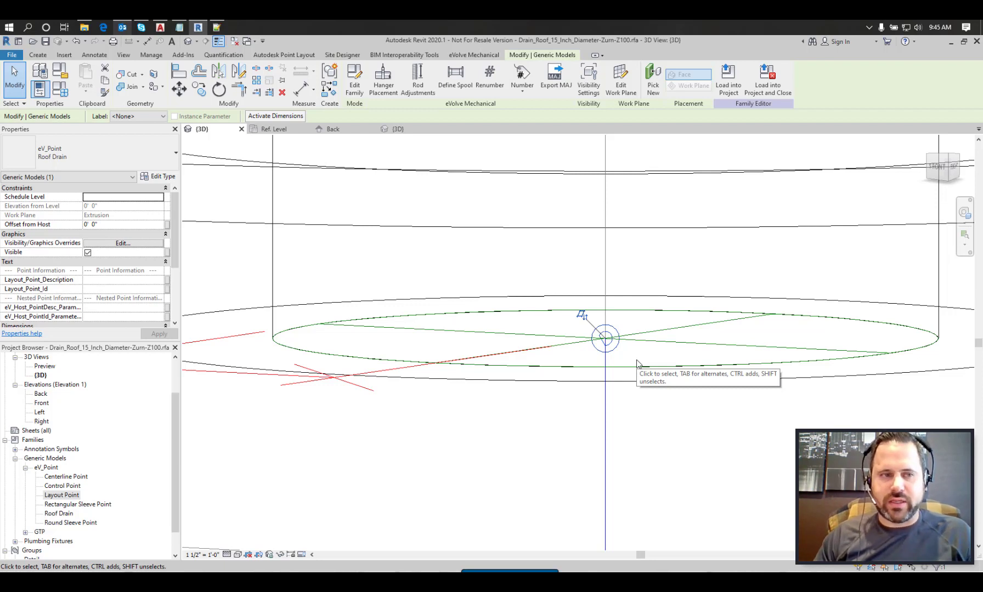
mouse_move(176, 216)
mouse_down()
mouse_move(176, 226)
mouse_move(1, 239)
mouse_up()
mouse_move(2, 305)
mouse_down()
mouse_move(164, 307)
mouse_move(163, 246)
mouse_move(135, 241)
mouse_up()
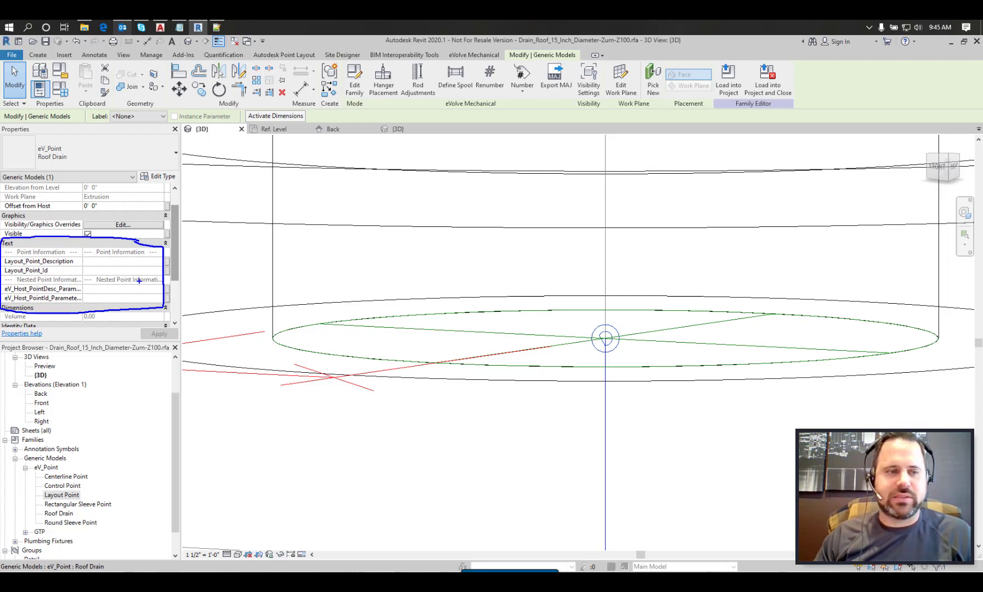
key(Escape)
click(60, 90)
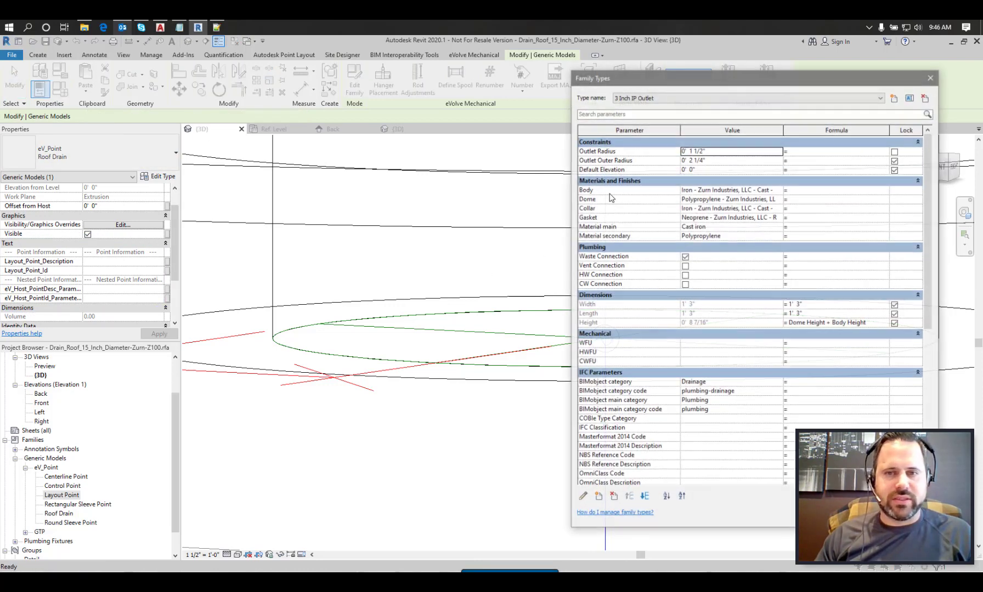
Review Point Name (default) and Point Number (default) in the Other group, then close Family Types
drag(929, 165, 925, 312)
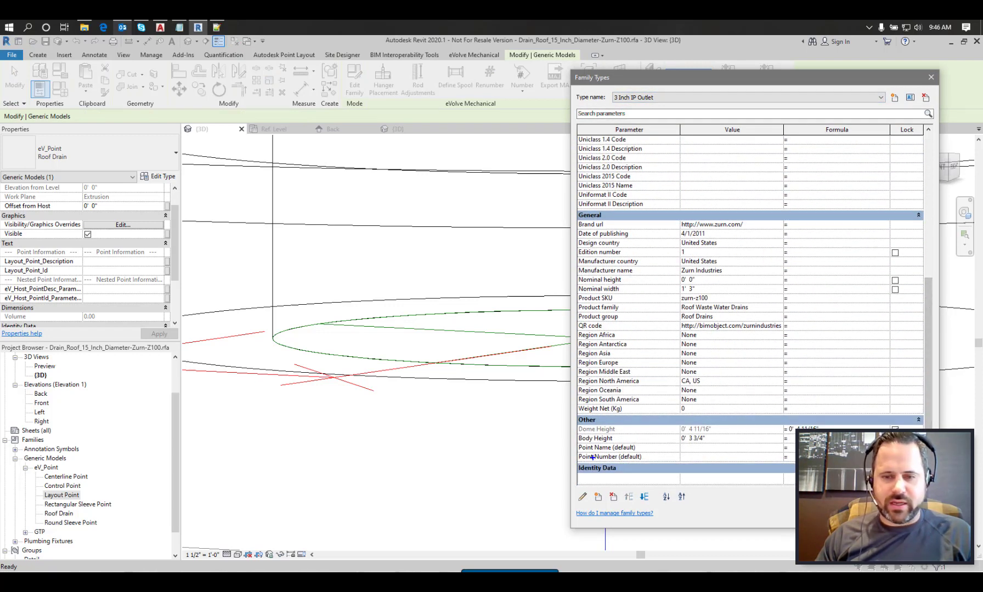
mouse_move(627, 442)
mouse_down()
mouse_move(561, 443)
mouse_move(571, 465)
mouse_move(618, 467)
mouse_move(652, 450)
mouse_up()
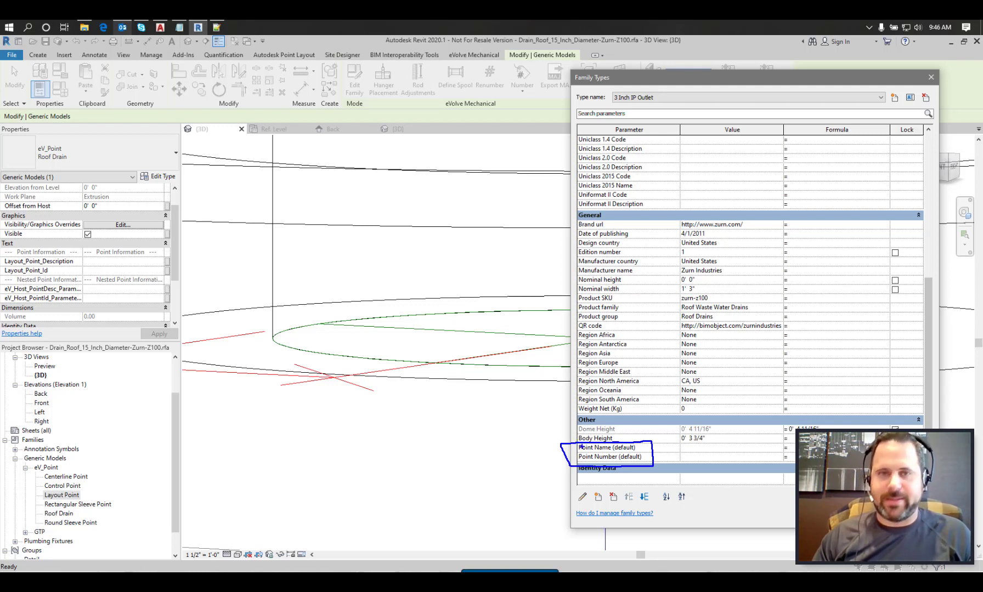
key(Escape)
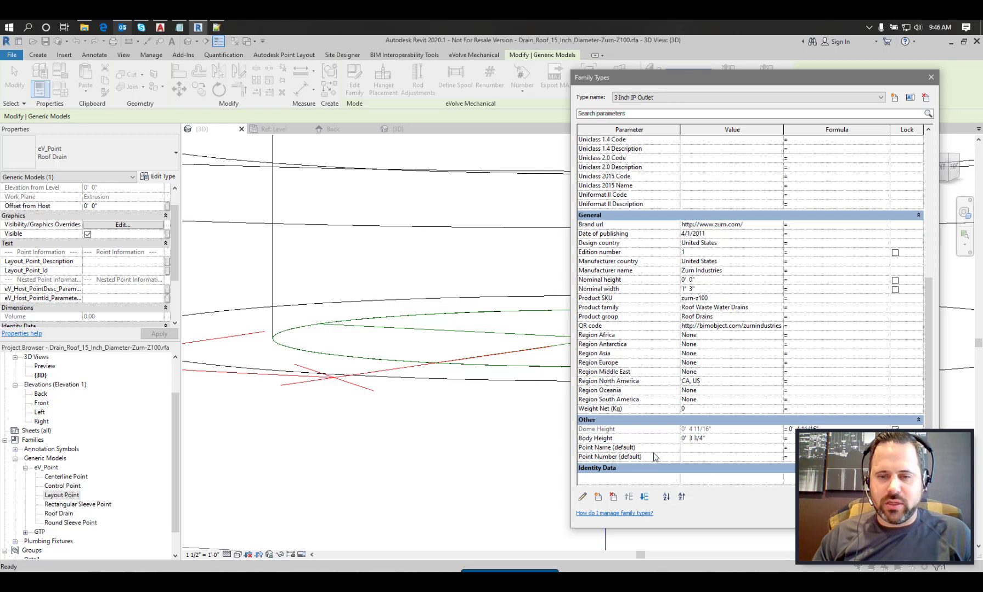
key(Escape)
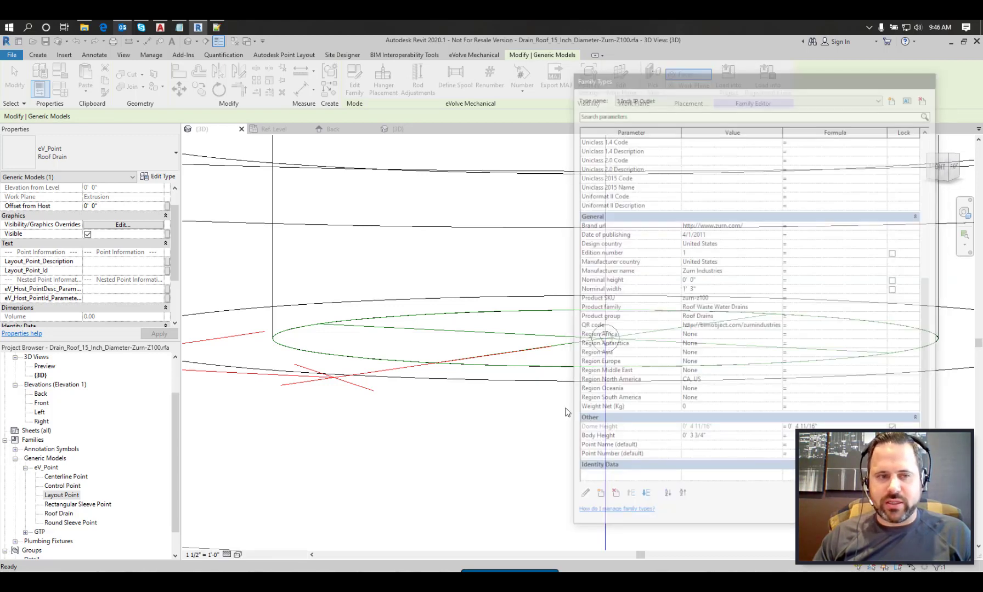
Enter Point Name as the nested point's host description parameter and Point Number as its host ID parameter
key(Escape)
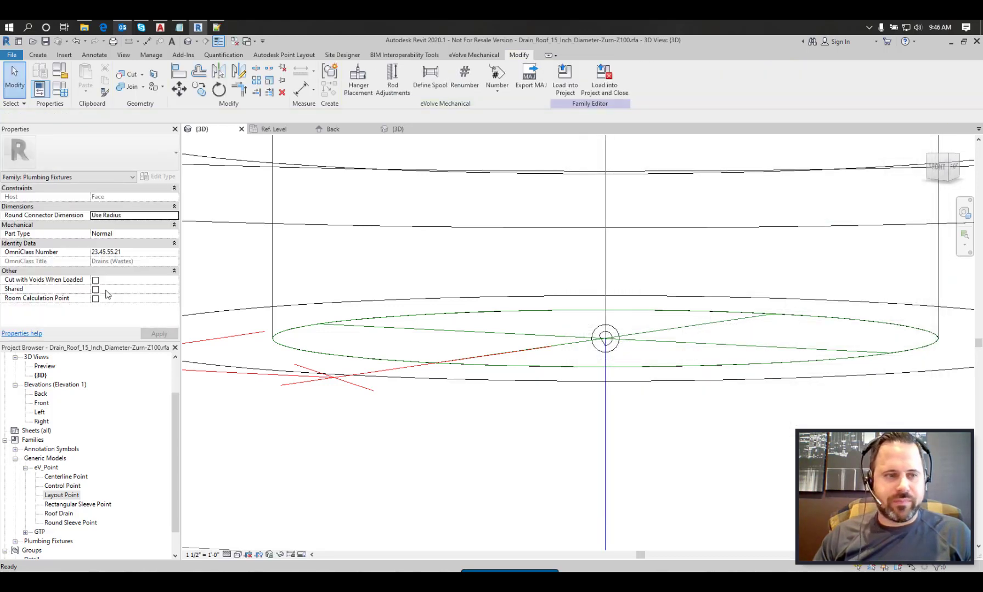
click(598, 356)
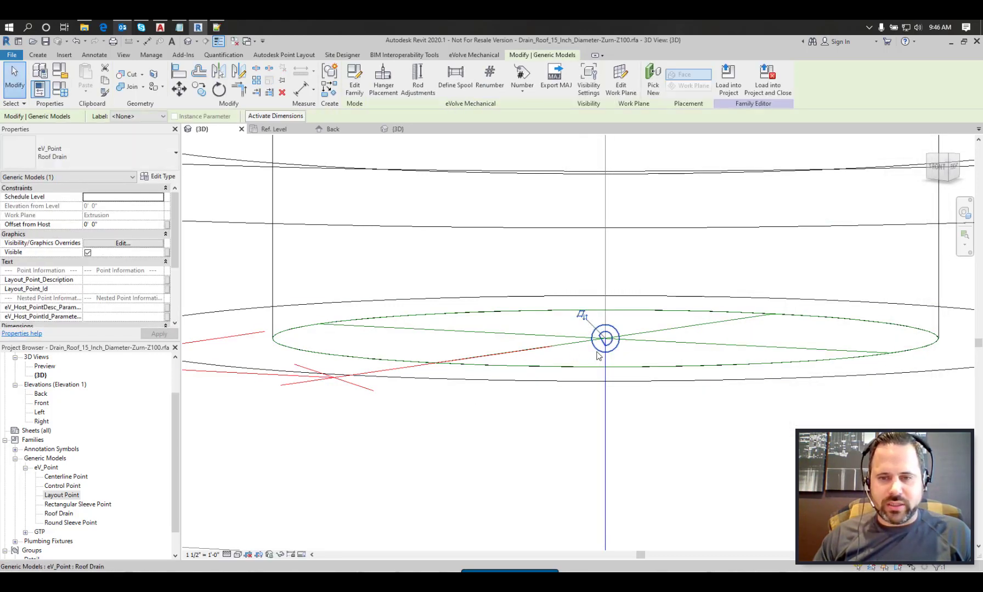
click(109, 308)
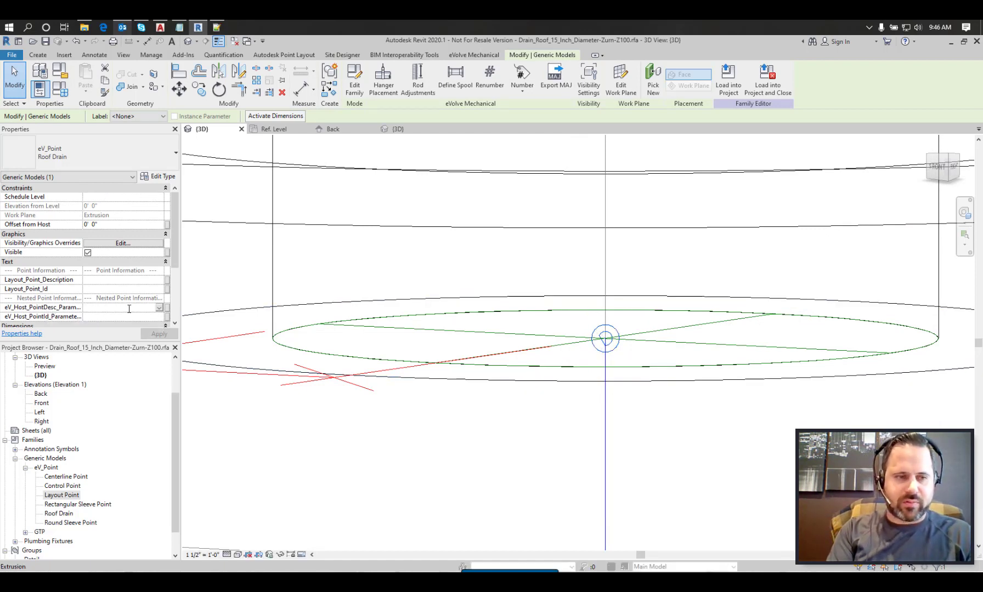
text(Point Name)
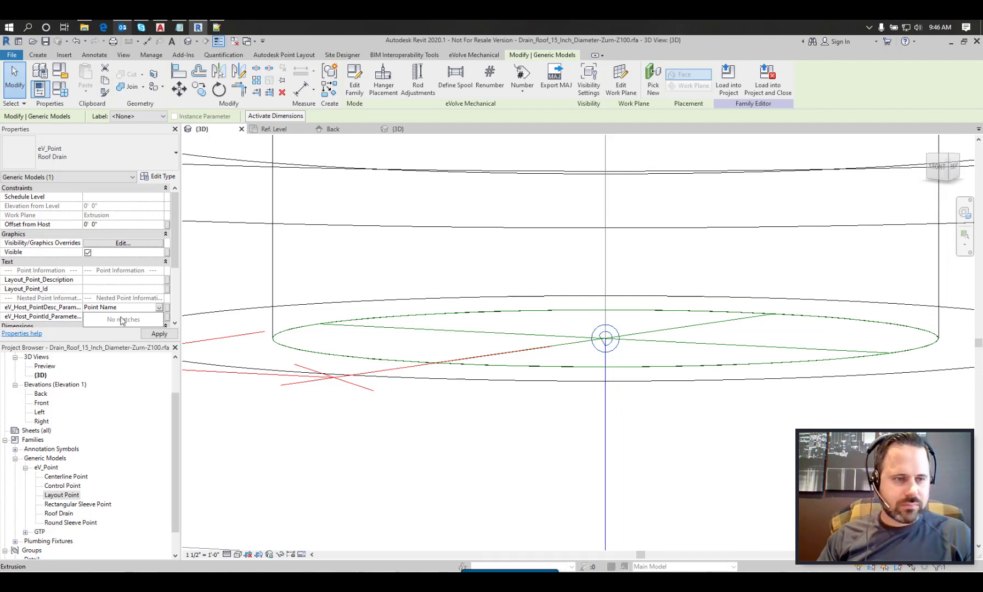
click(126, 318)
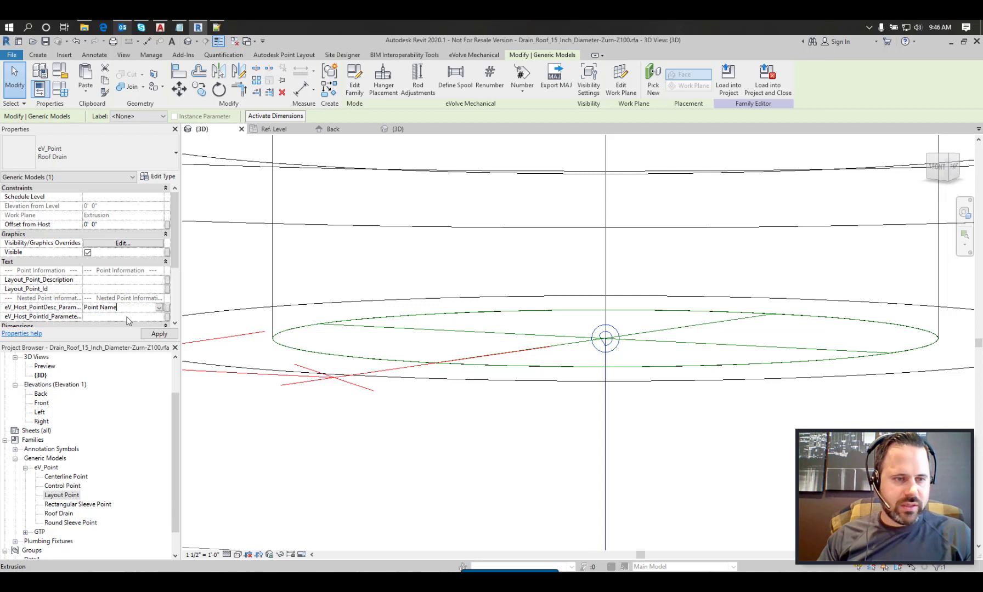
text(Point Number)
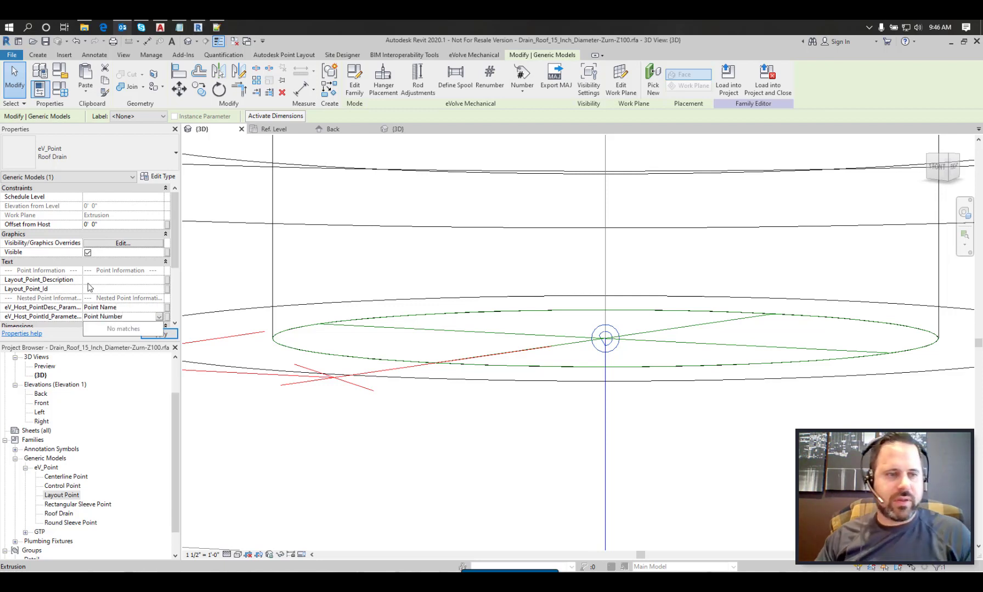
Associate Layout_Point_Description with the family parameter Point Name
click(167, 280)
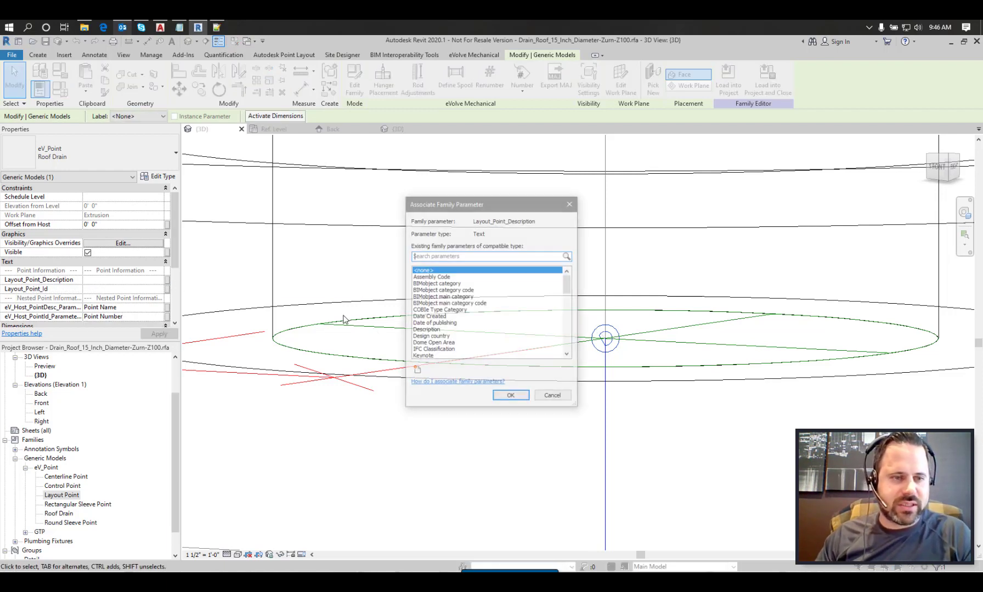
drag(567, 284, 568, 319)
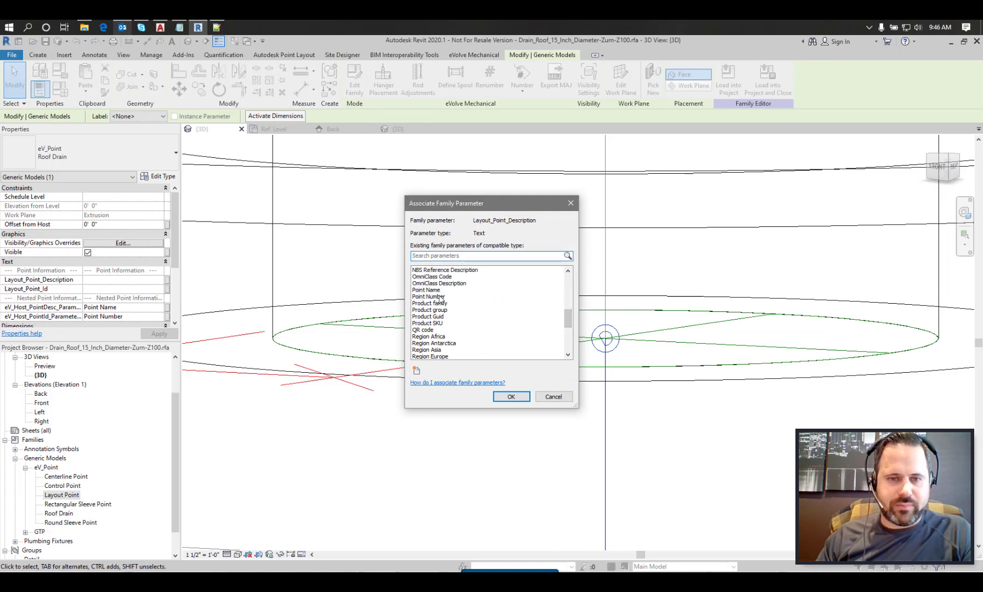
click(437, 291)
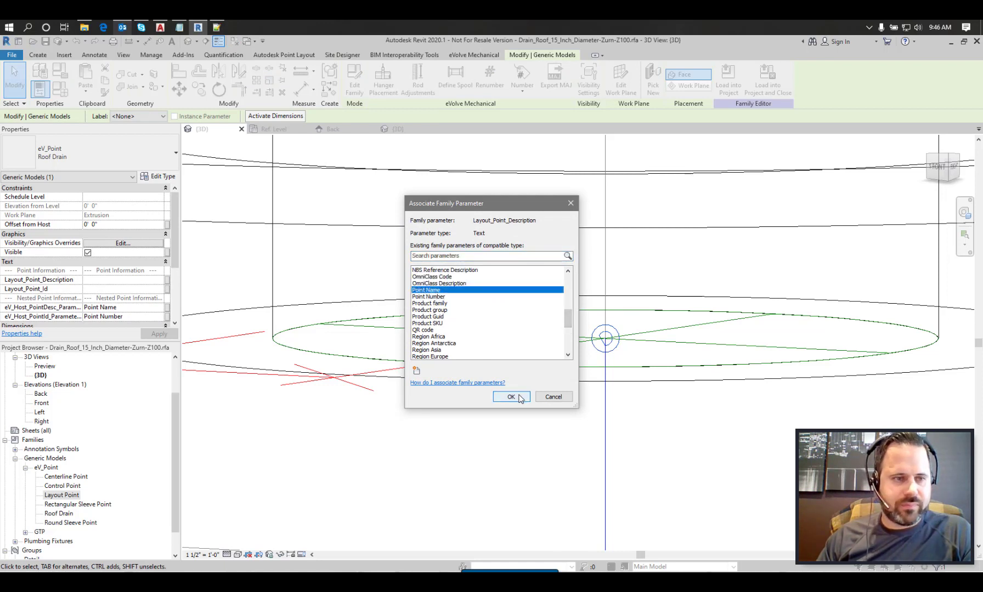
click(520, 399)
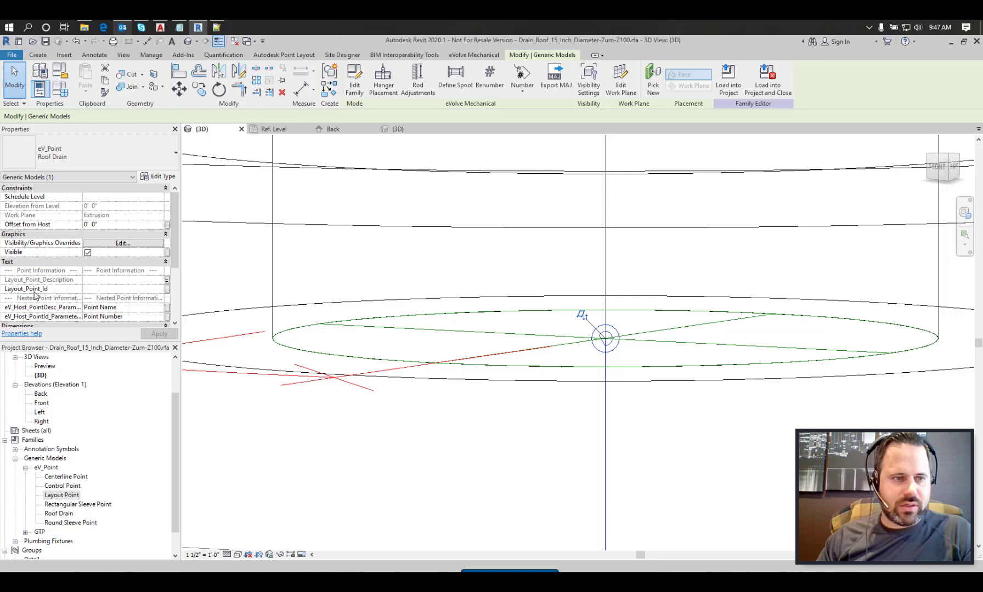
Associate Layout_Point_Id with the family parameter Point Number
click(167, 290)
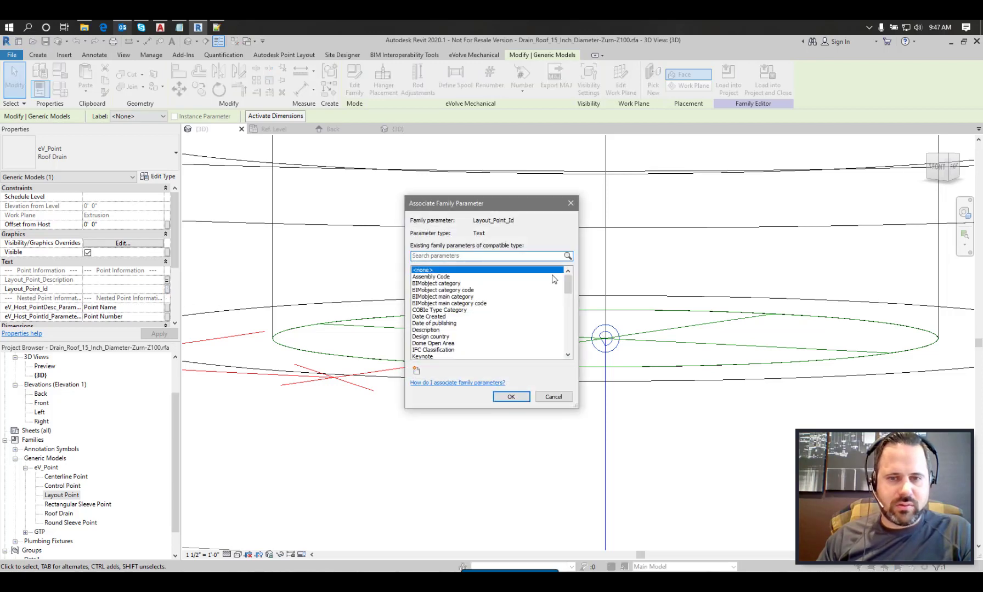
drag(567, 285, 568, 319)
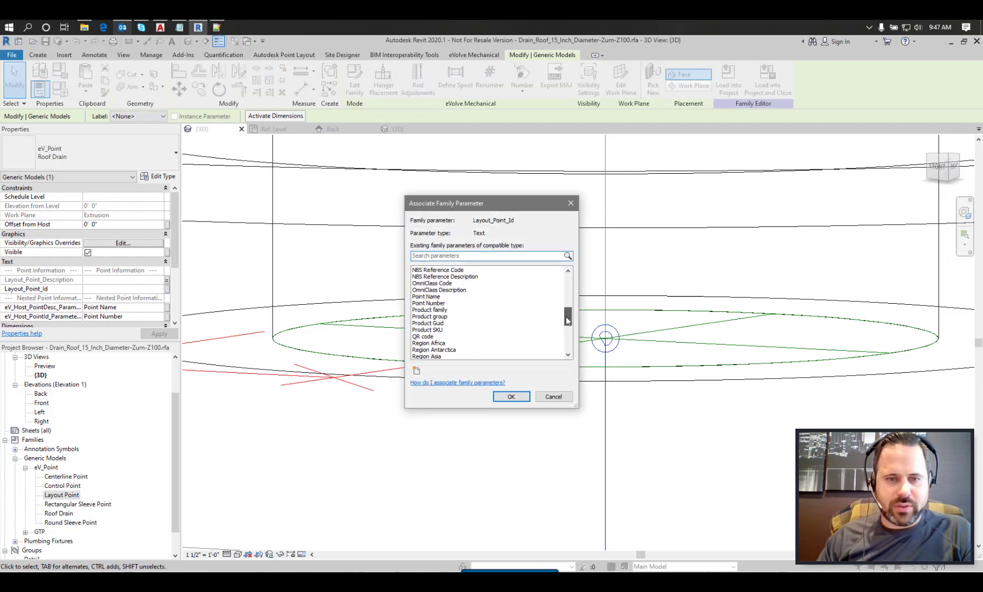
click(439, 303)
click(510, 396)
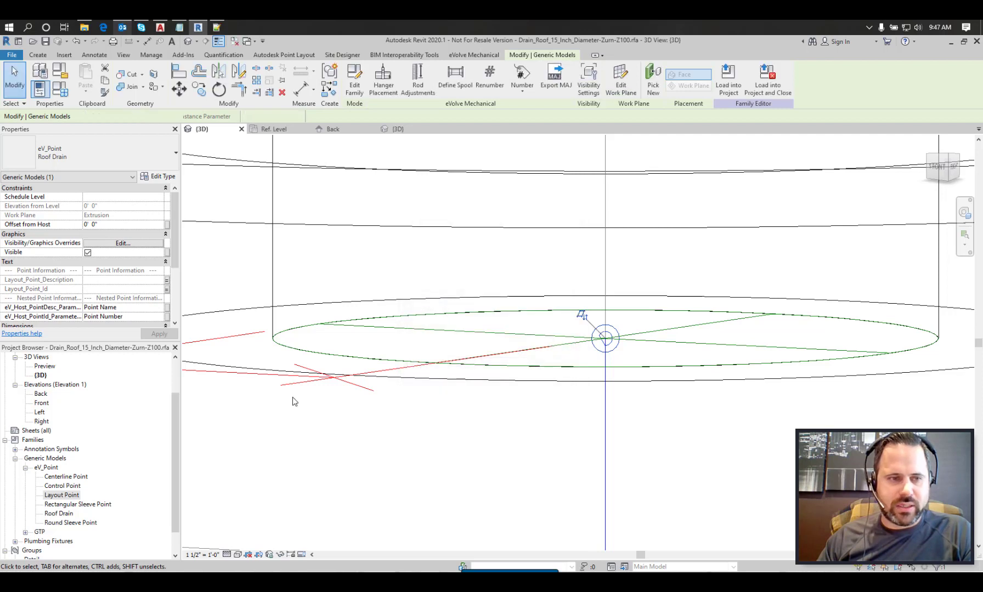
Load the drain family into Project1, overwriting the existing version and its parameter values
scroll(175, 266, down, 1)
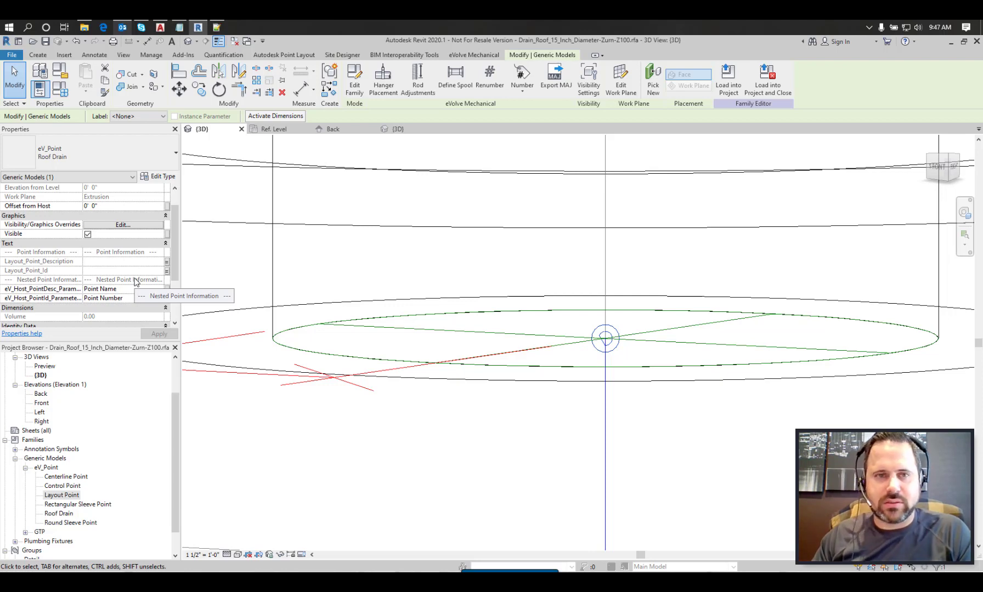
click(742, 91)
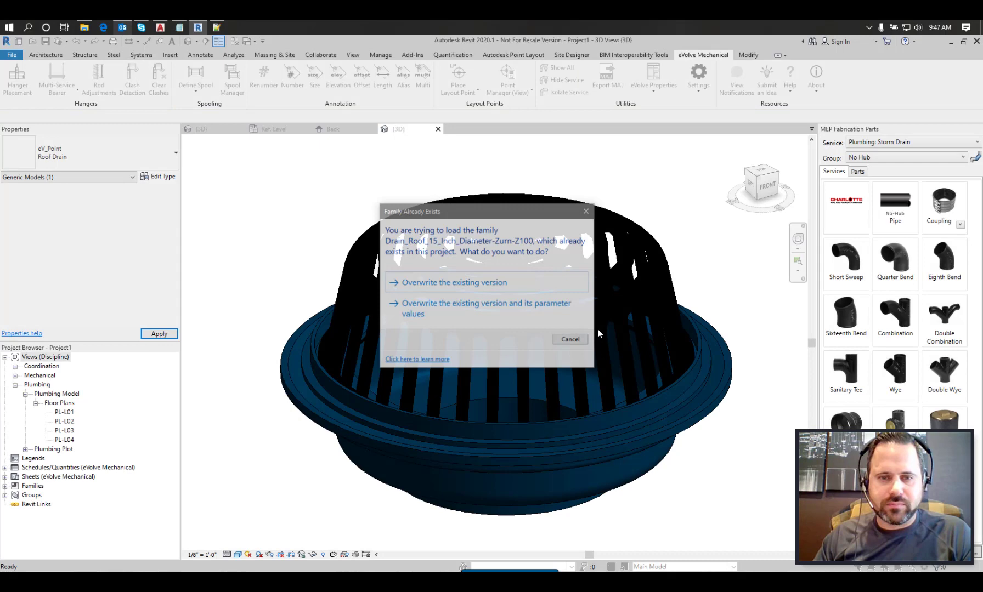
click(468, 306)
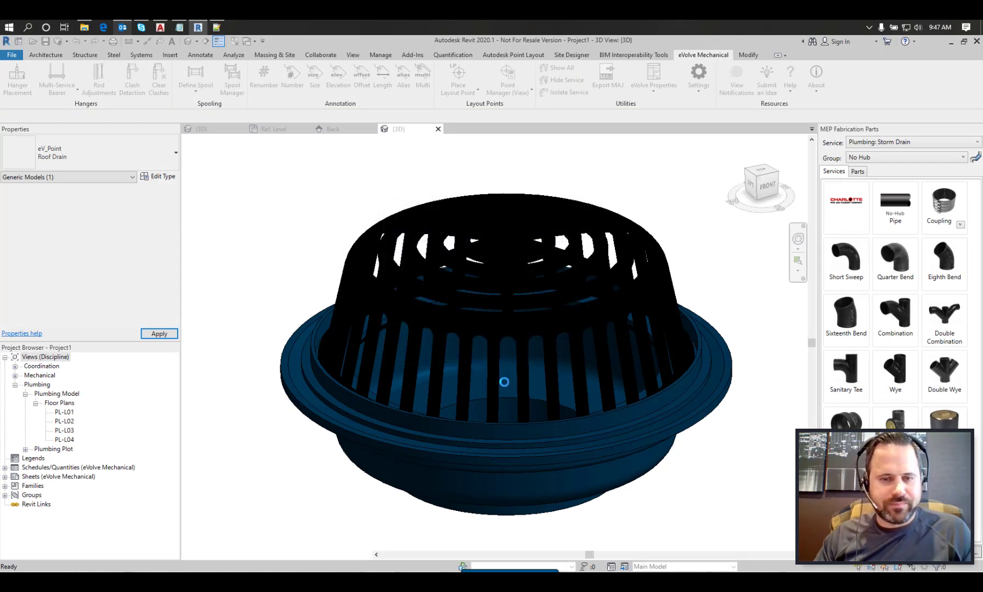
Orbit the 3D view around the loaded drain to inspect its lower body and side
shift+middle_drag(504, 382, 504, 305)
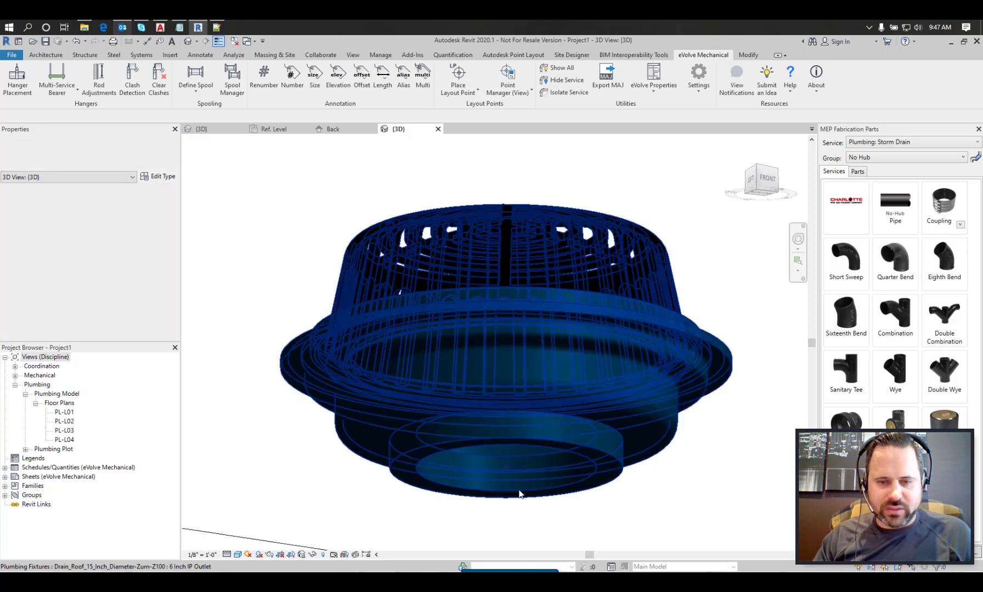
scroll(511, 522, up, 5)
shift+middle_drag(500, 423, 497, 342)
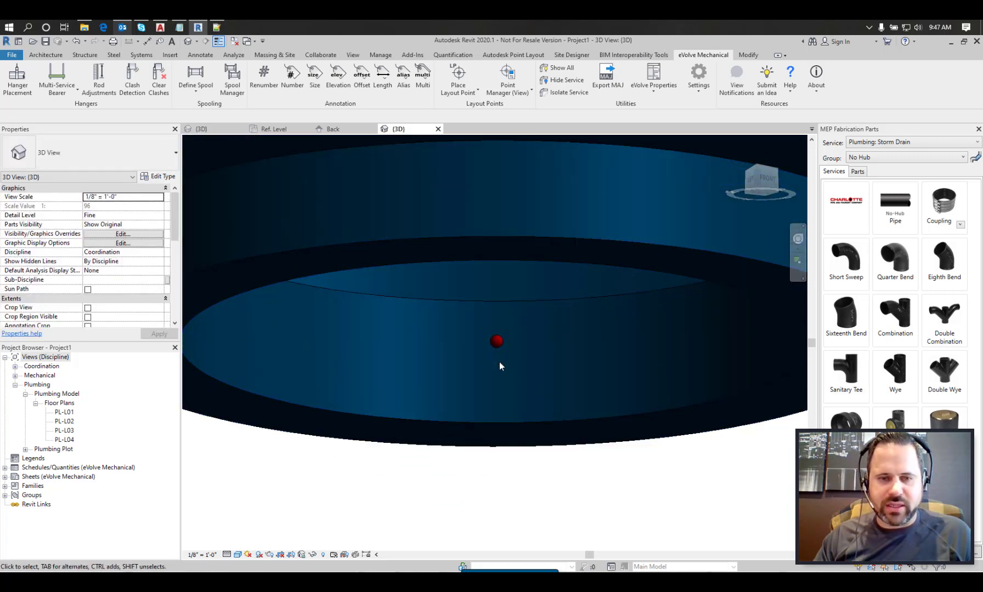
scroll(484, 437, down, 5)
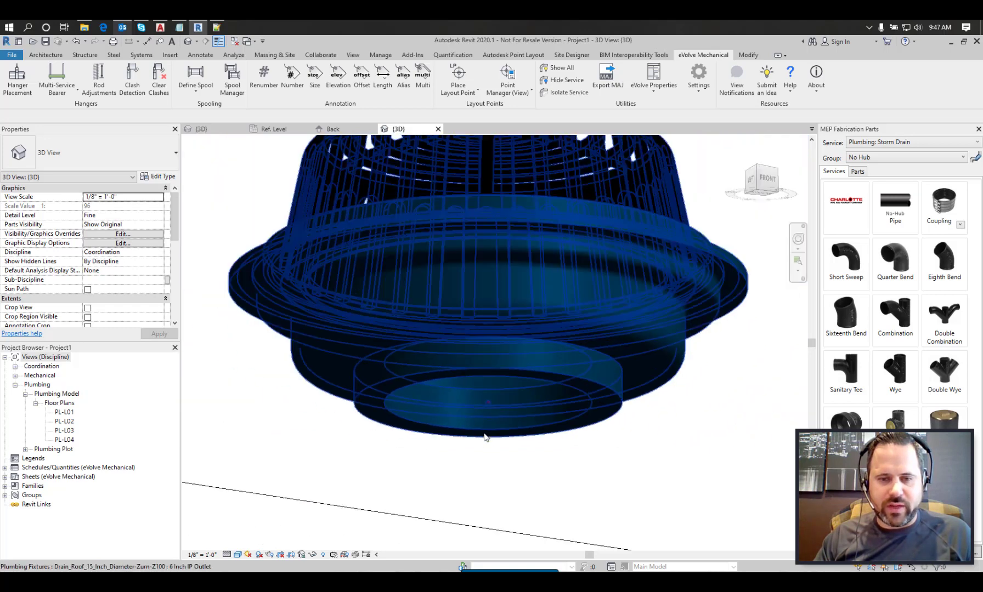
mouse_move(484, 436)
shift+middle_down()
mouse_move(482, 405)
mouse_move(478, 450)
shift+middle_up()
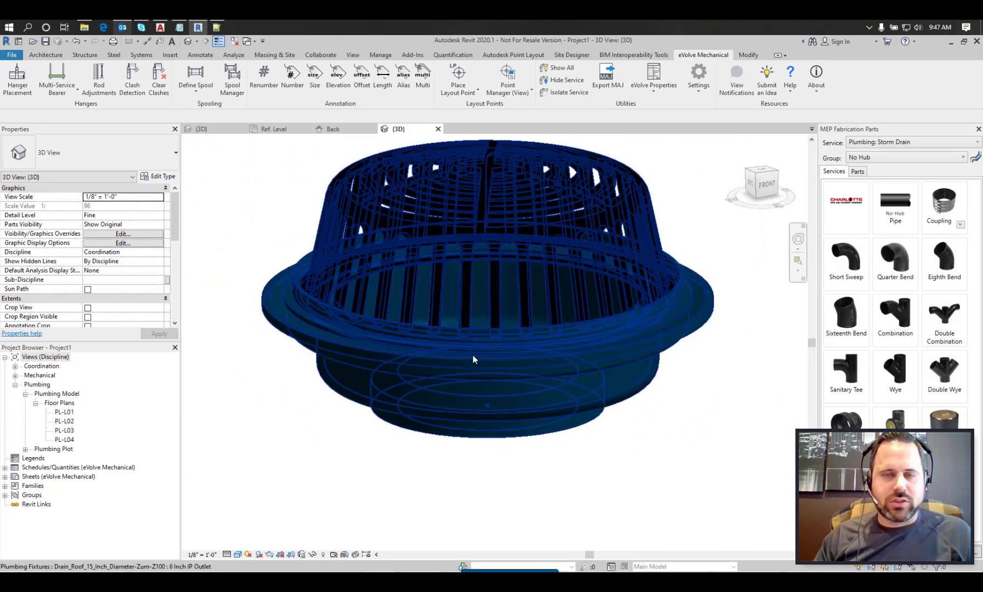
Open Point Manager for the current view and expand the nested roof drain host to show point P-1
click(524, 95)
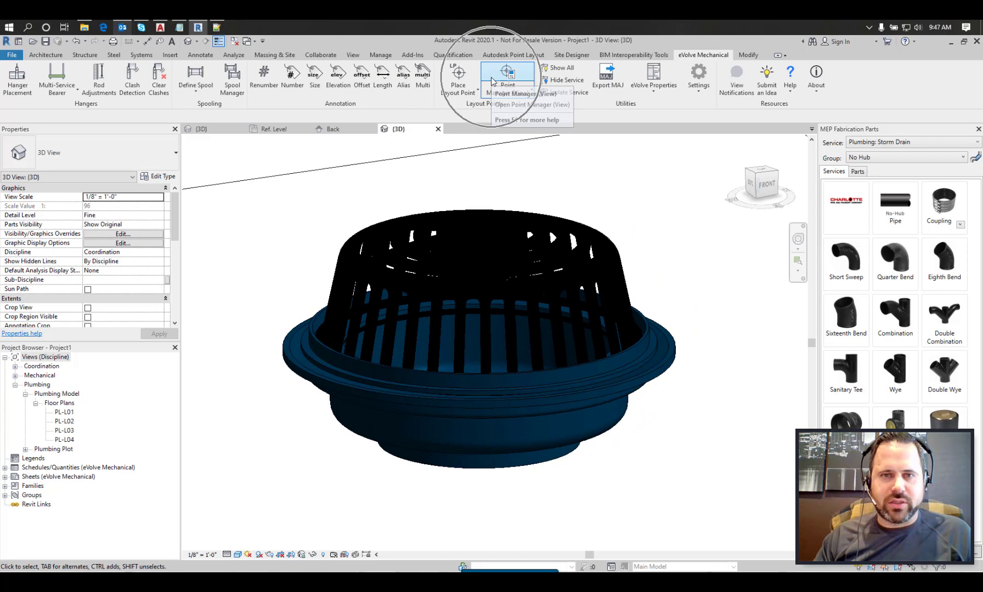
click(527, 106)
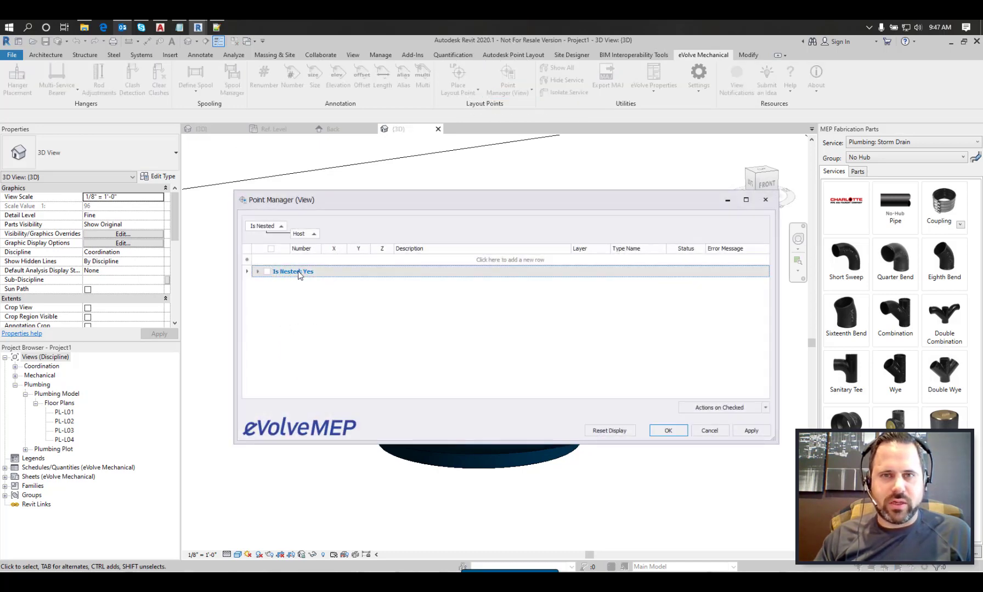
click(257, 271)
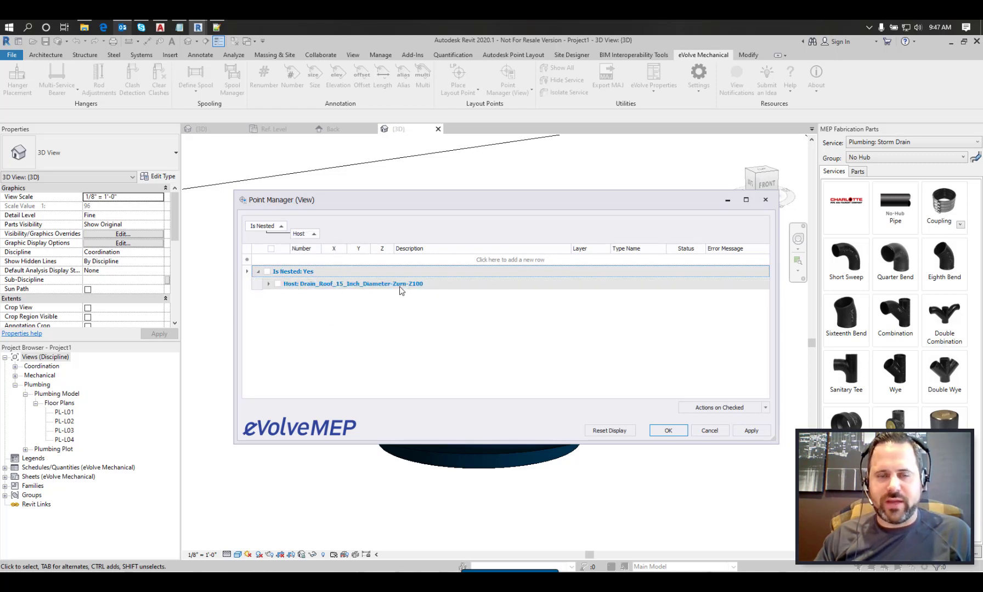
click(268, 284)
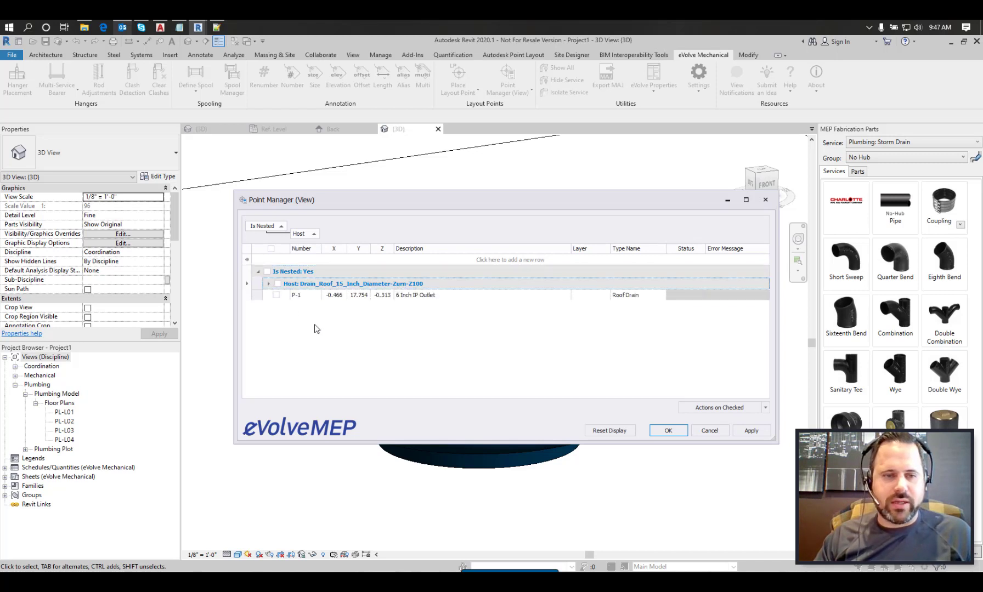
double_click(310, 296)
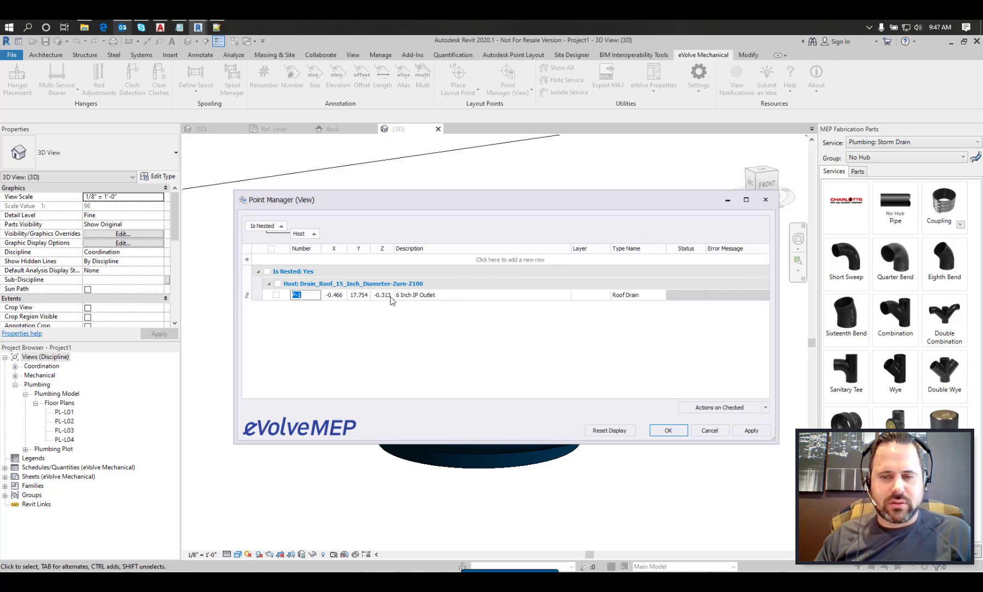
Auto-number the checked roof drain point starting at FD-1, accepting the overwrite
click(278, 284)
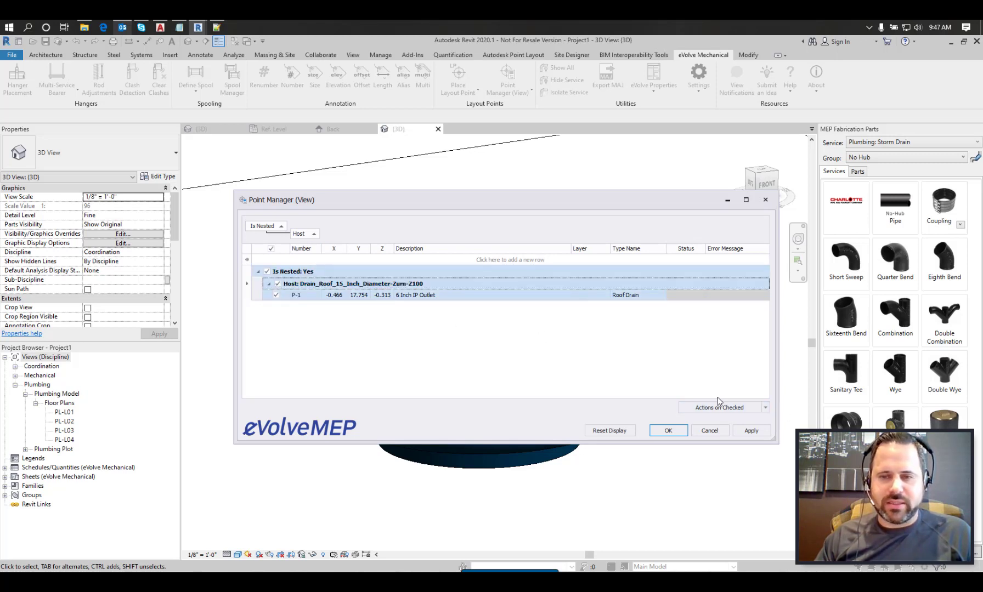
click(765, 410)
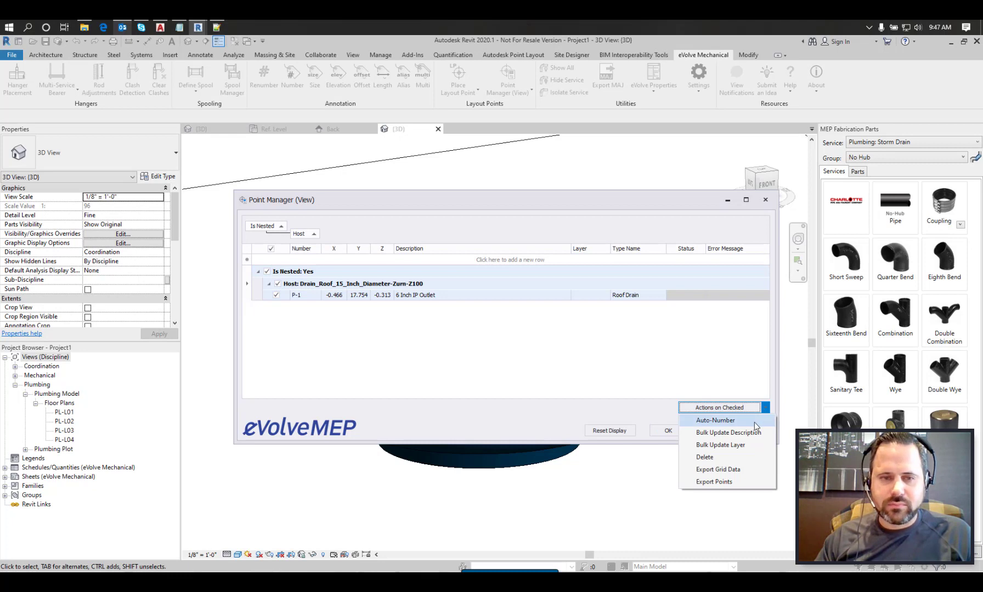
click(754, 422)
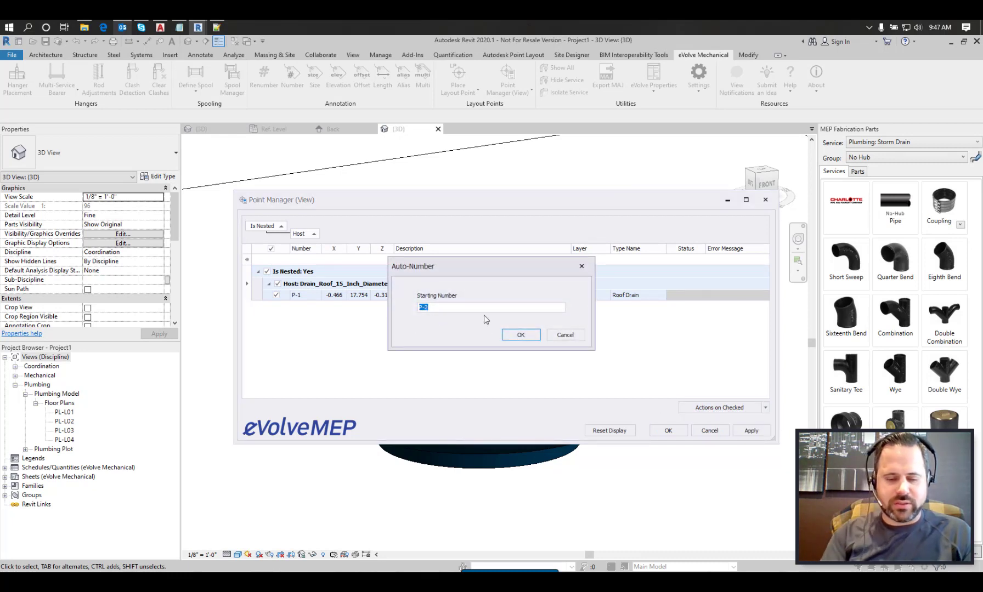
text(FD-)
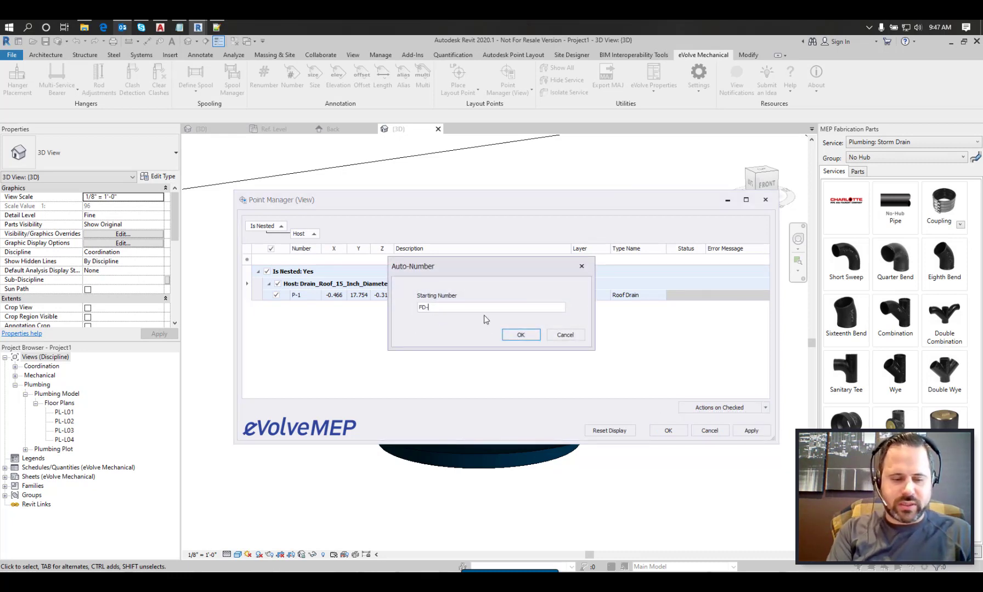
text(1)
click(520, 335)
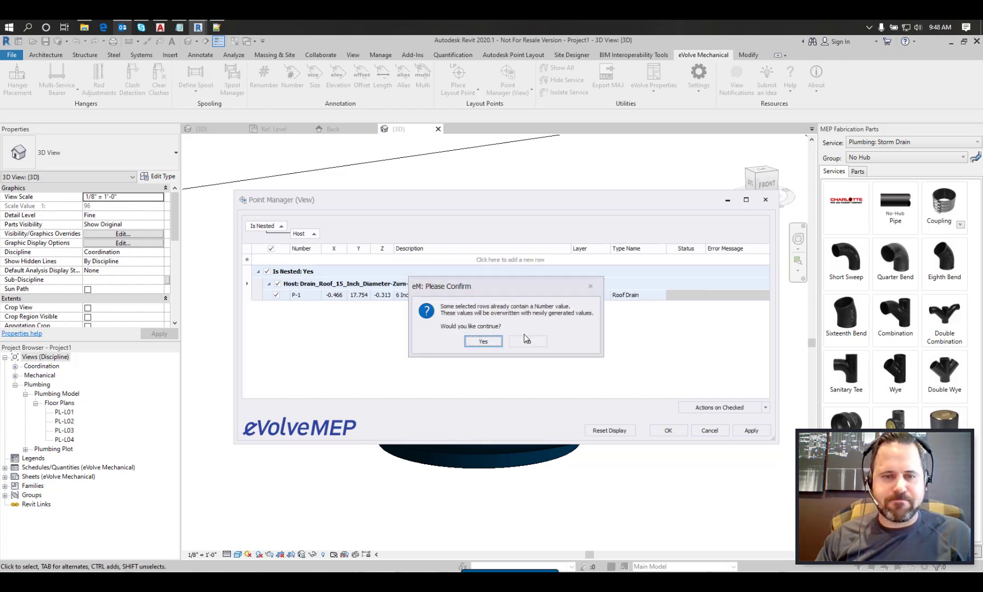
click(494, 341)
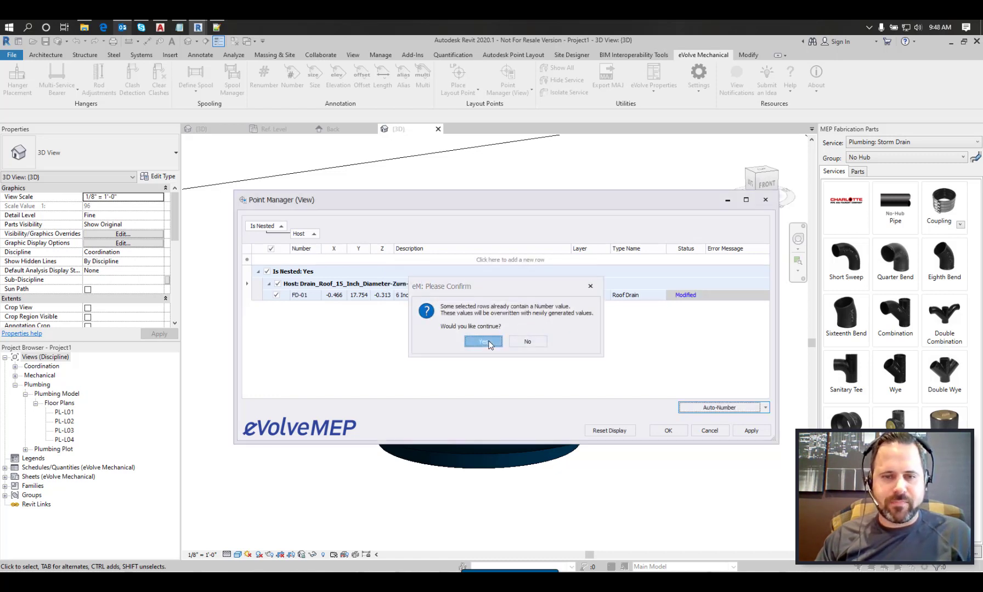
click(765, 408)
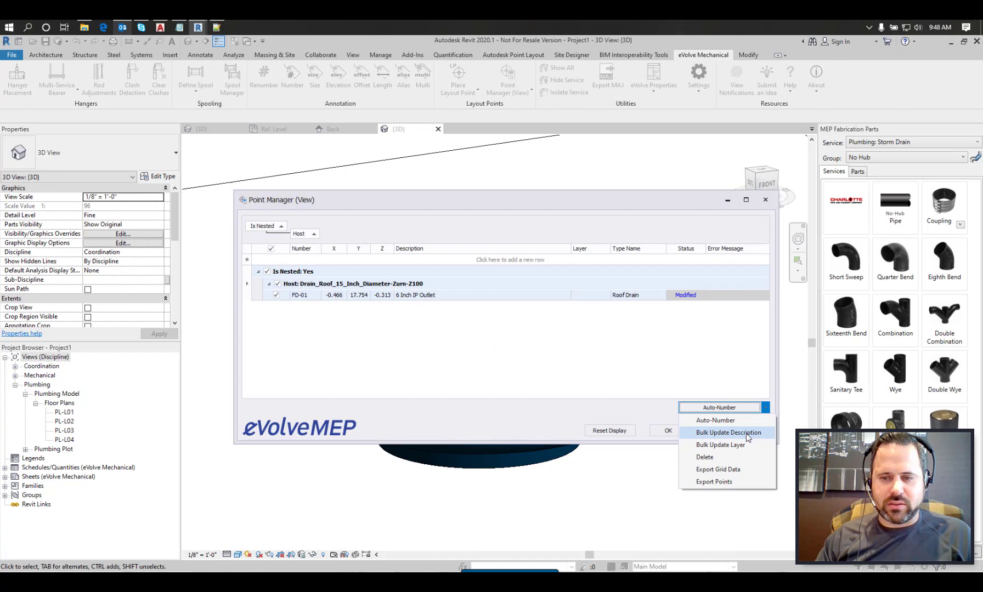
Bulk update FD-01's description to <Family and Type>, overwriting the existing description
click(746, 433)
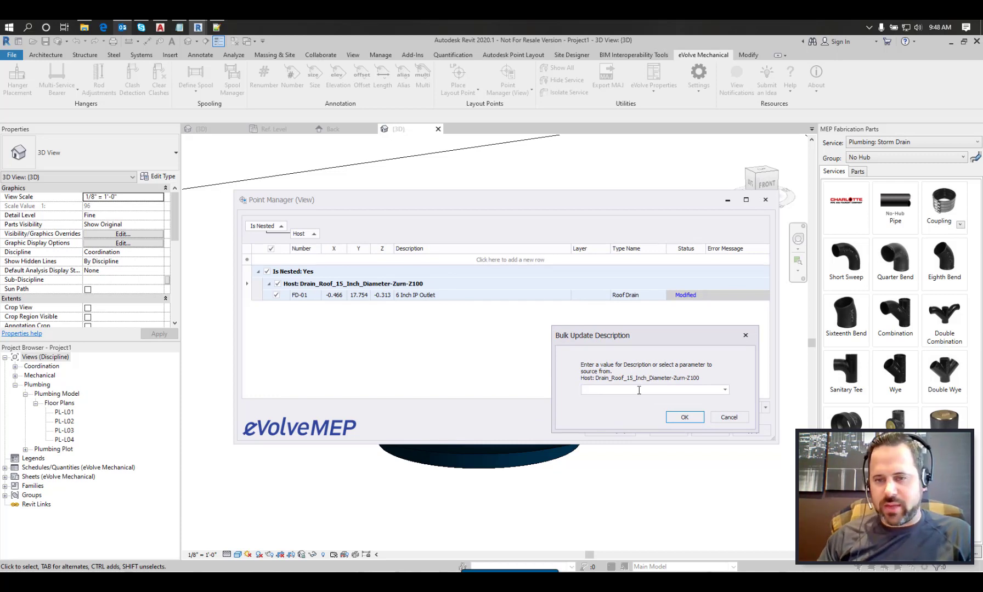
click(724, 390)
scroll(700, 425, down, 7)
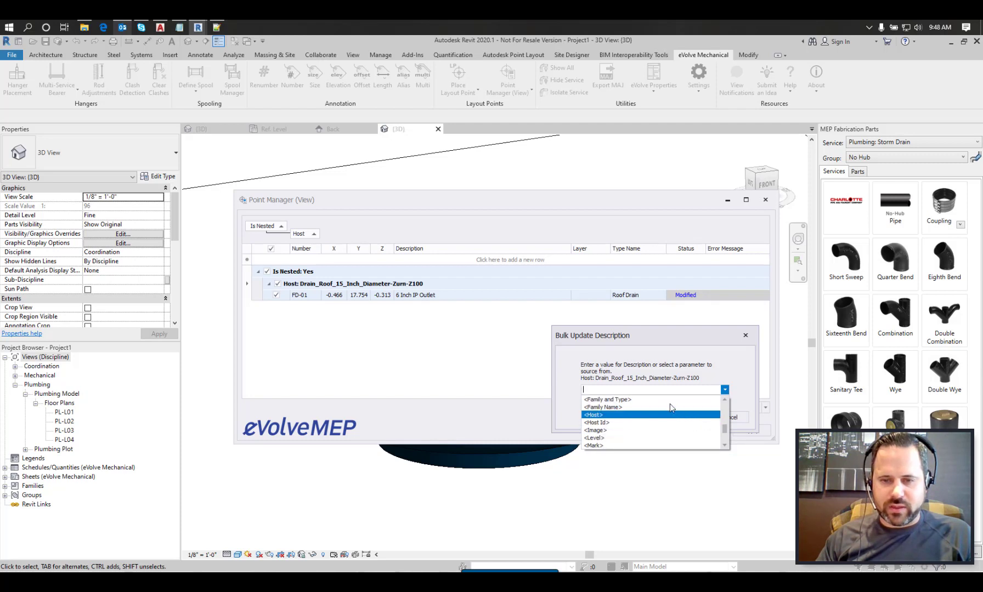
click(666, 401)
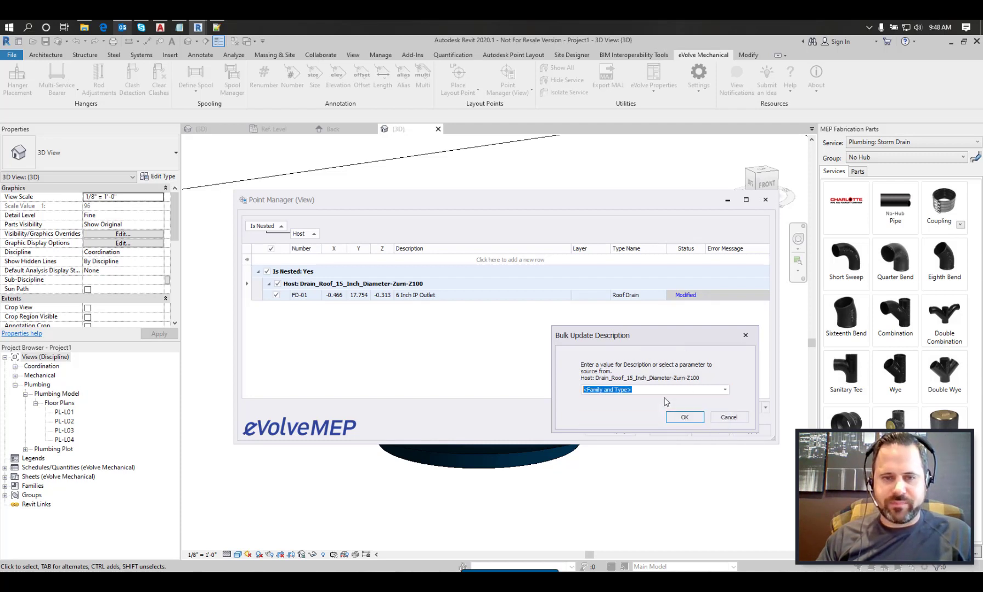
click(694, 418)
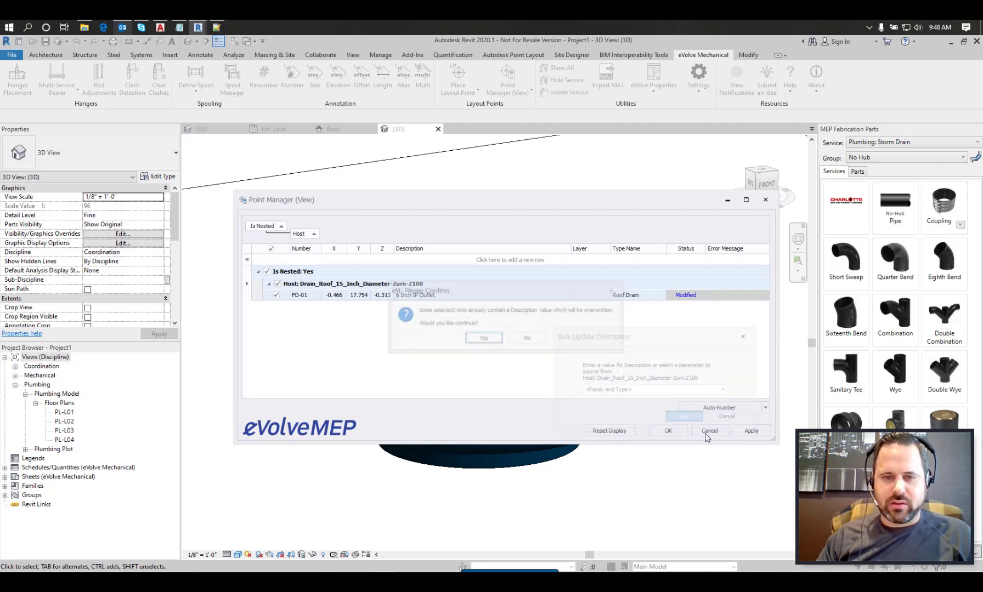
click(483, 340)
Apply the Point Manager changes so FD-01 reads 'Drain_Roof_15_Inch_Diameter-Zurn-Z100: 6 Inch IP Outlet'
click(766, 434)
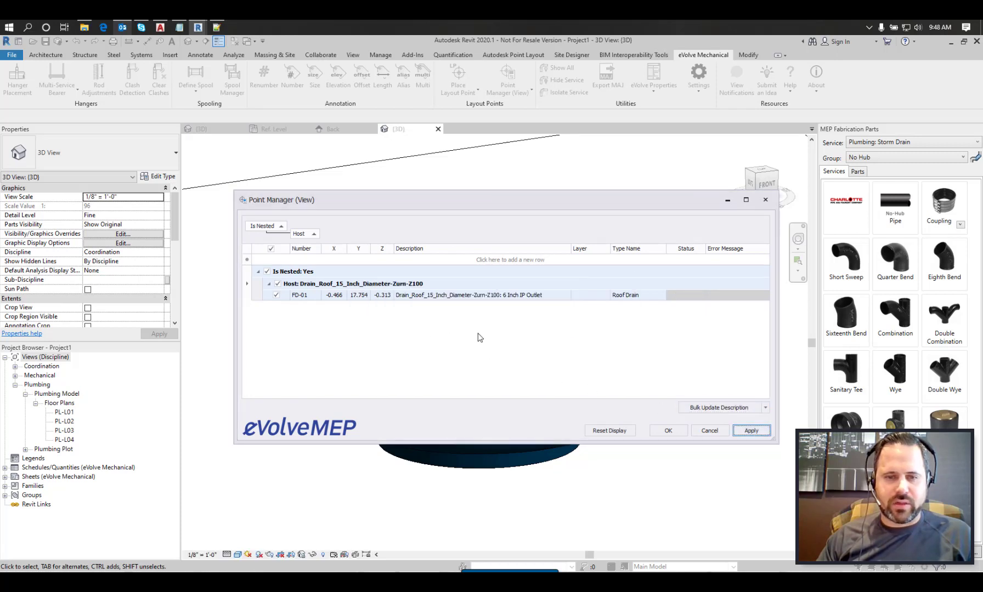
mouse_move(502, 285)
mouse_down()
mouse_move(423, 308)
mouse_move(439, 279)
mouse_up()
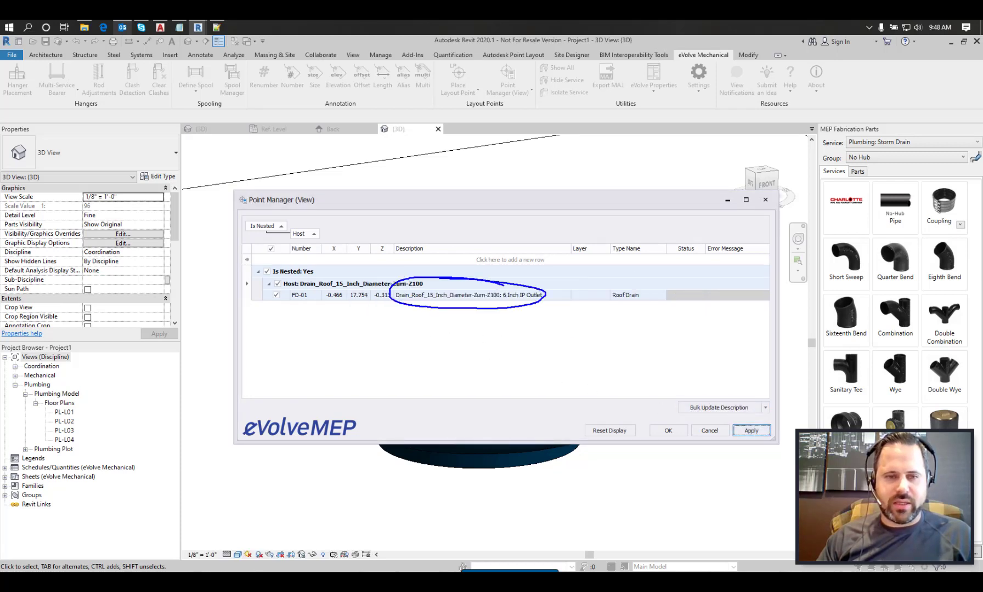
drag(297, 291, 317, 304)
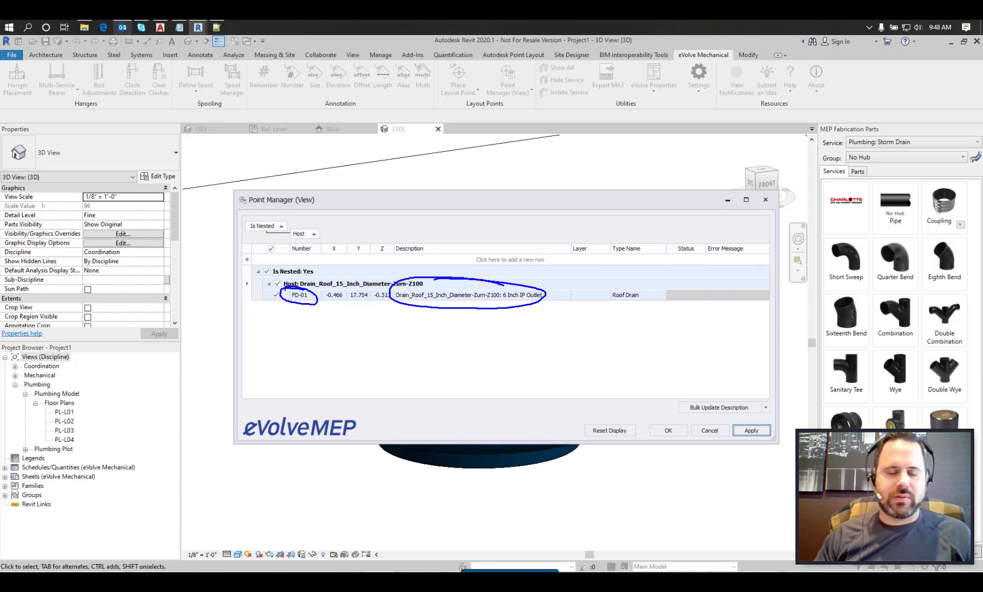
key(Escape)
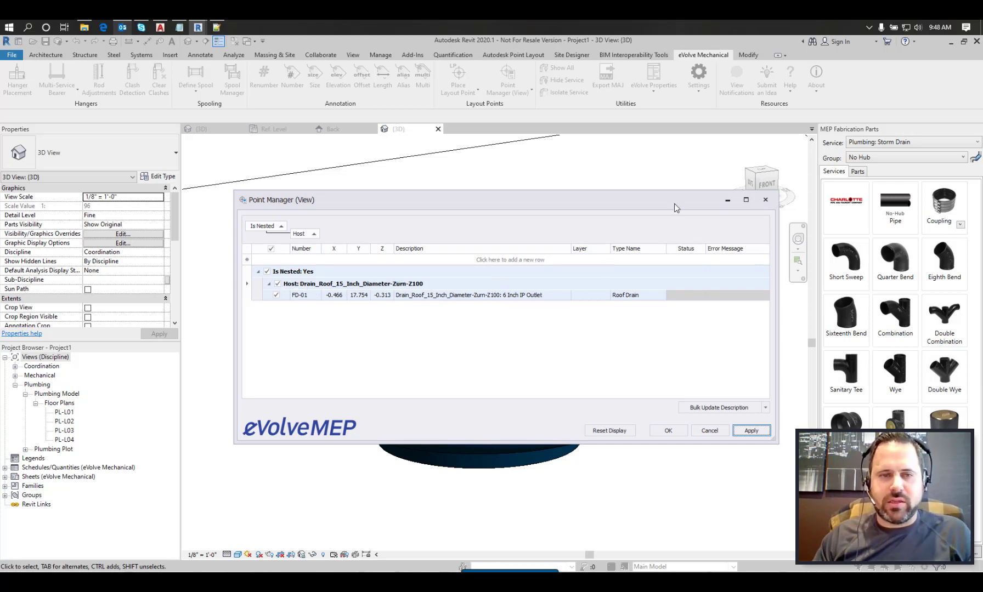